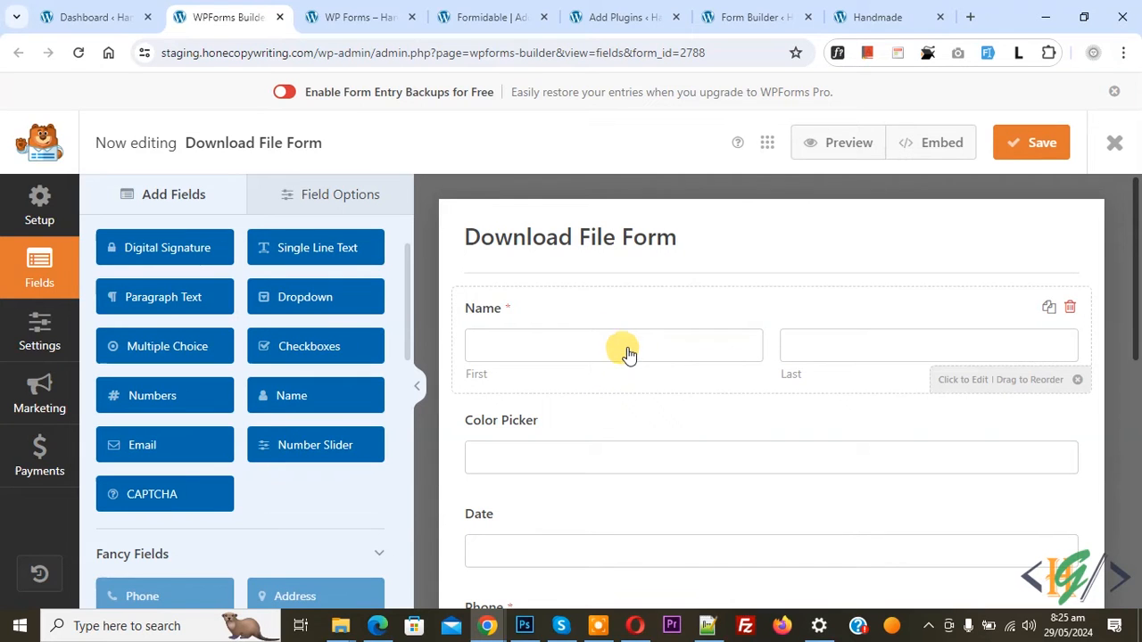
# Switch to the site's dashboard and open the page for adding a new plugin
pyautogui.click(96, 11)
pyautogui.scroll(-4, 357, 140)
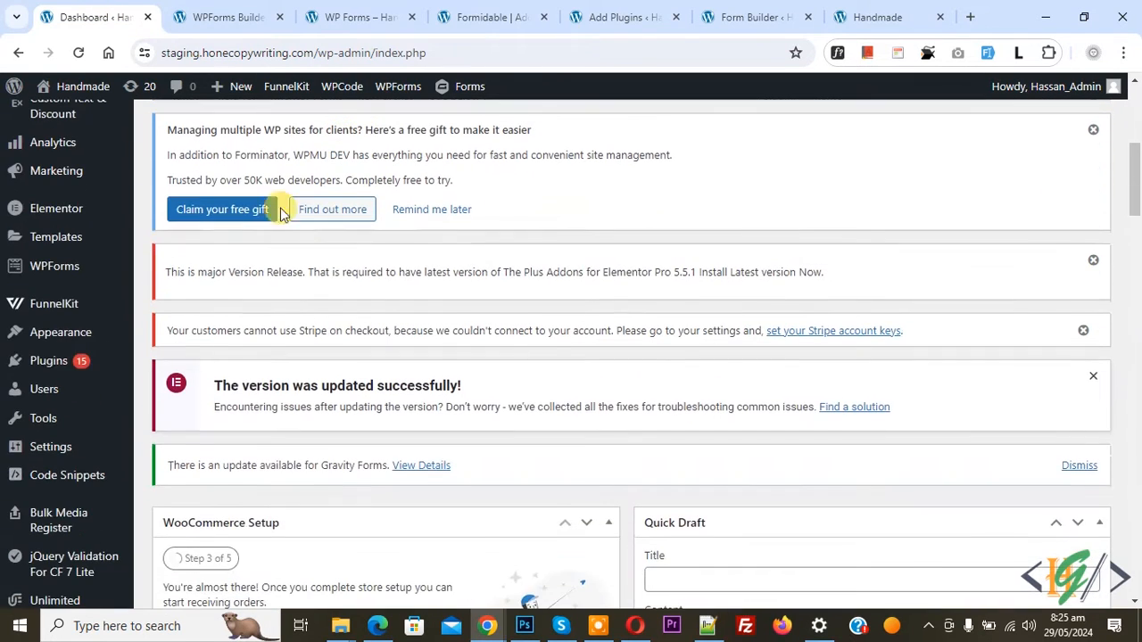
pyautogui.moveTo(53, 362)
pyautogui.click(183, 390)
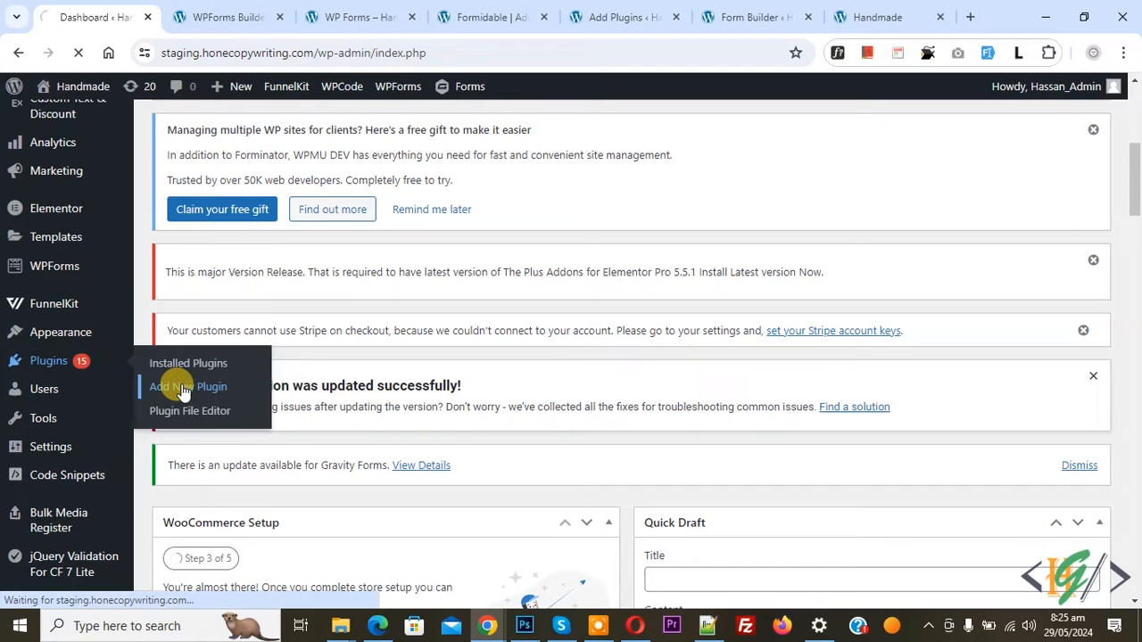
# Search for the plugin "Repeater Fields for WPForms", then install and activate it
pyautogui.scroll(-4, 543, 294)
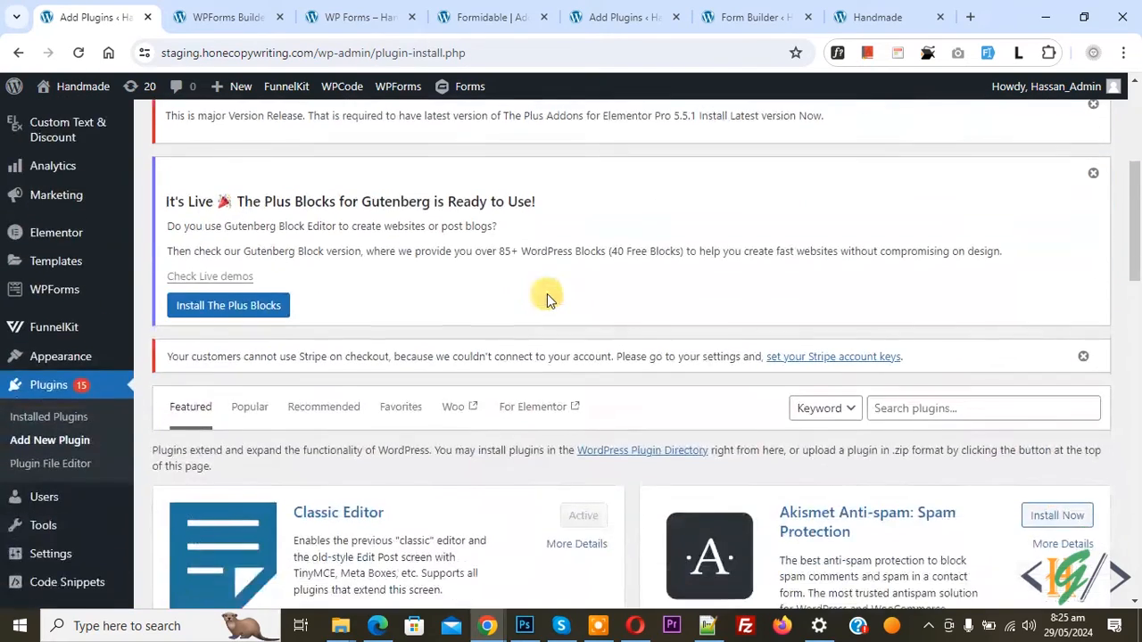
pyautogui.scroll(-2, 547, 300)
pyautogui.click(911, 239)
pyautogui.write('Repeater Fields for WPForms')
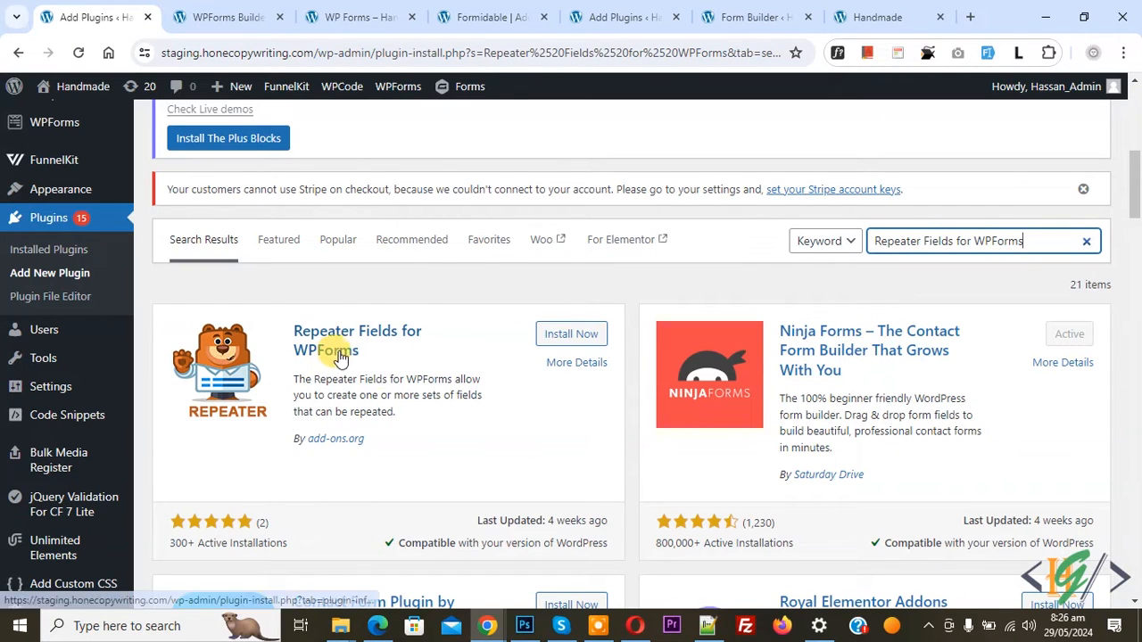
pyautogui.click(564, 341)
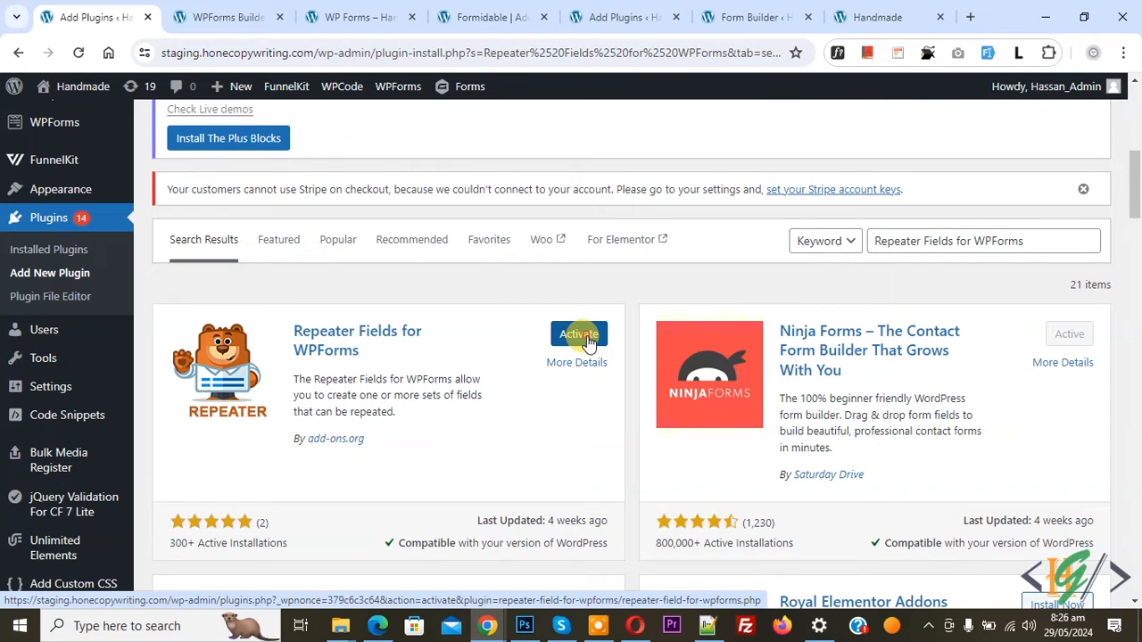
pyautogui.click(582, 337)
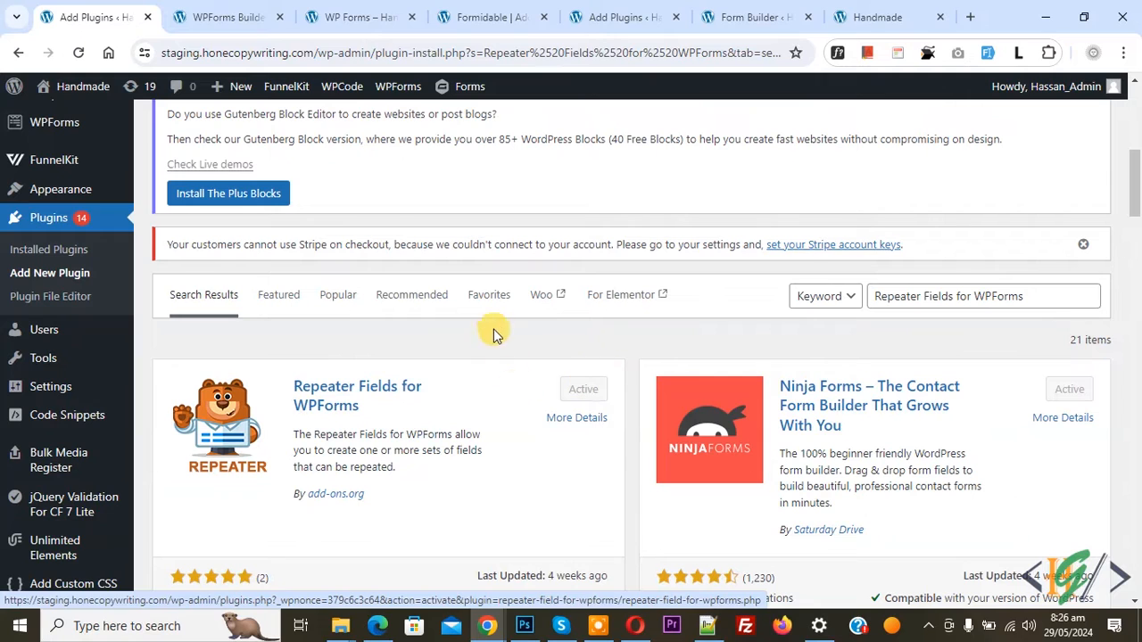
# Reload the Download File Form in the form builder and add a Start Repeater field between Email and Digital Signature
pyautogui.click(239, 7)
pyautogui.click(79, 52)
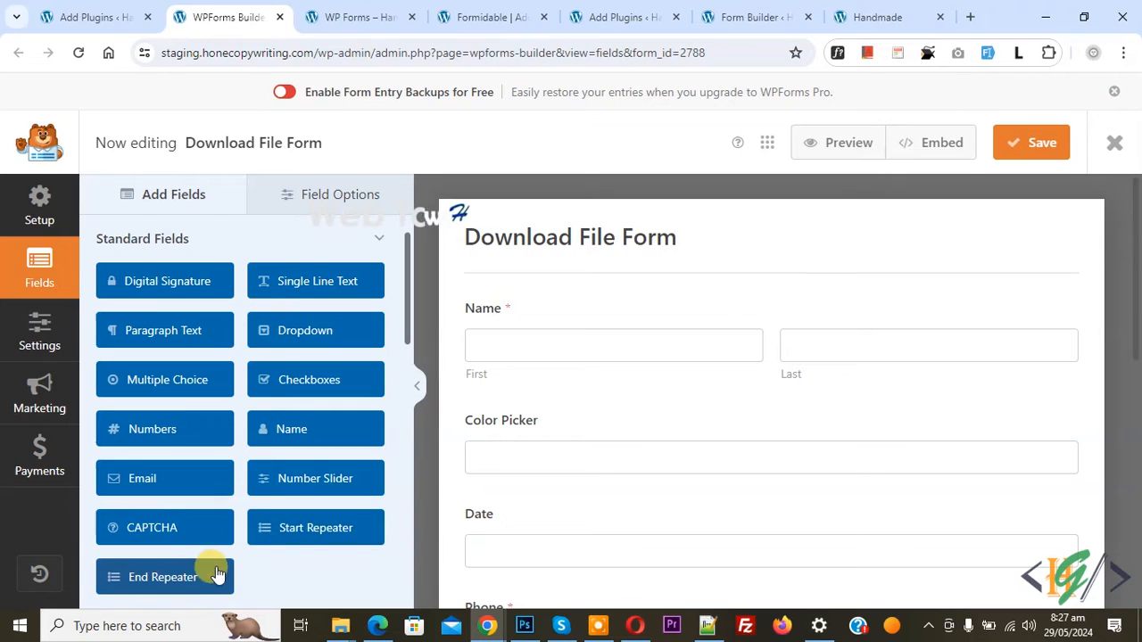
pyautogui.scroll(-6, 605, 395)
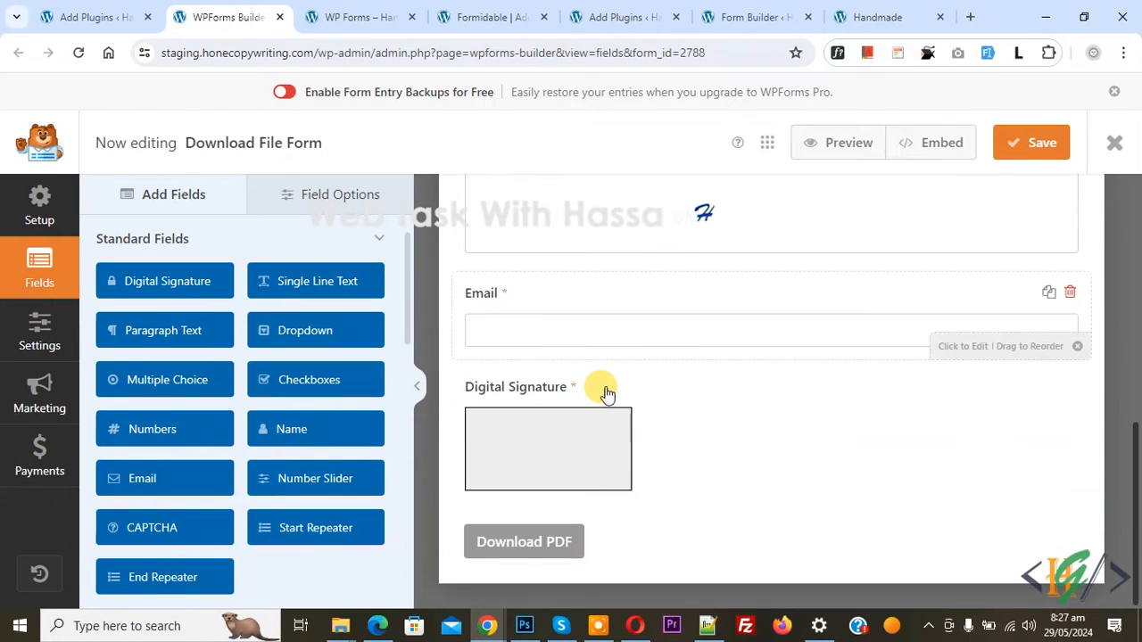
pyautogui.moveTo(326, 535)
pyautogui.mouseDown()
pyautogui.moveTo(499, 515)
pyautogui.moveTo(520, 527)
pyautogui.moveTo(541, 488)
pyautogui.moveTo(584, 513)
pyautogui.moveTo(574, 474)
pyautogui.moveTo(730, 357)
pyautogui.mouseUp()
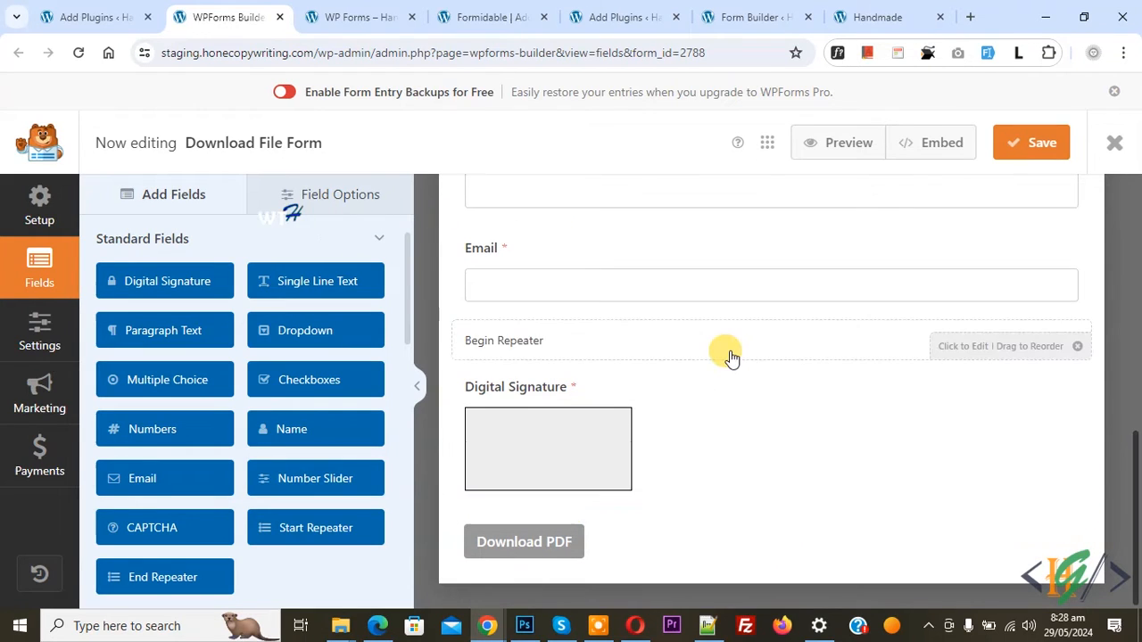
# Clear the title of the Start Repeater field and keep its field size at Medium
pyautogui.click(730, 357)
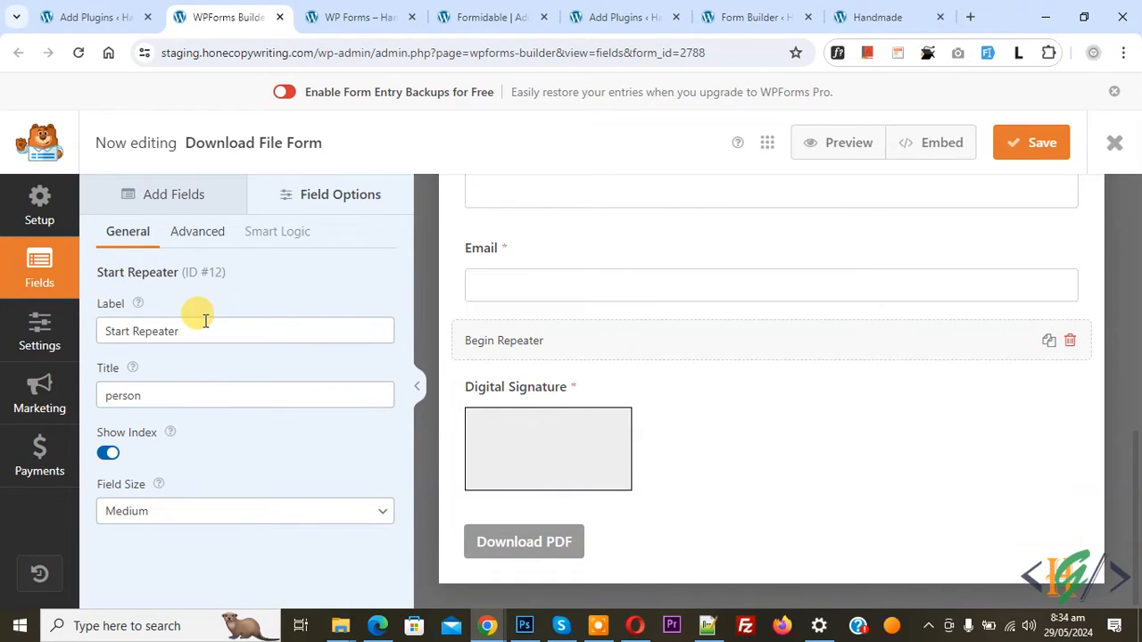
pyautogui.doubleClick(130, 398)
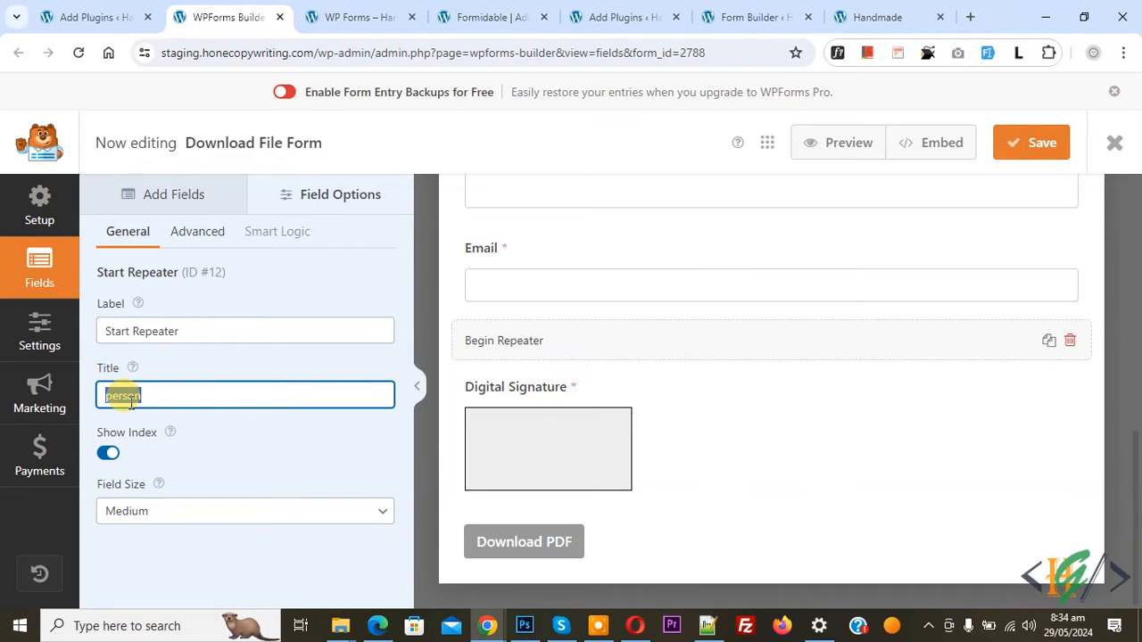
pyautogui.moveTo(131, 371)
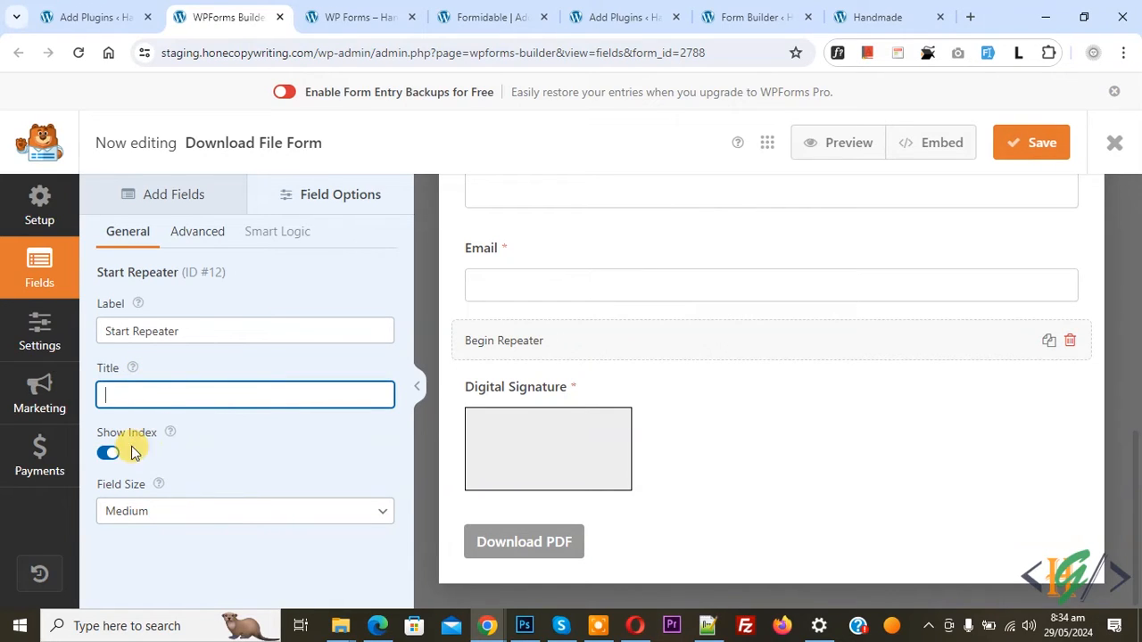
pyautogui.click(137, 511)
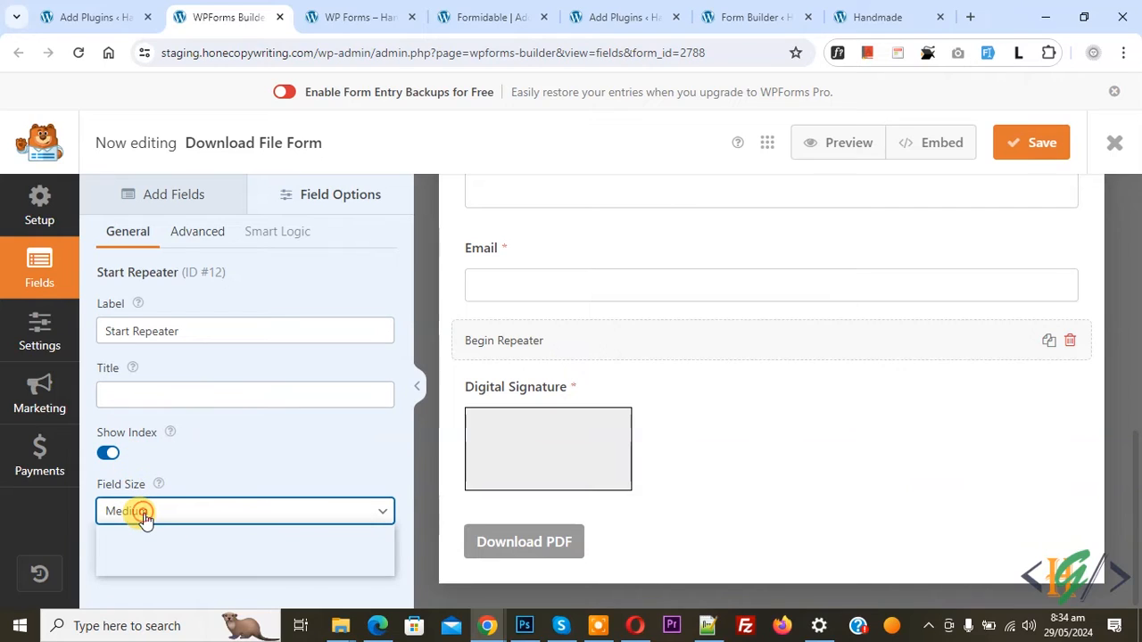
pyautogui.click(142, 555)
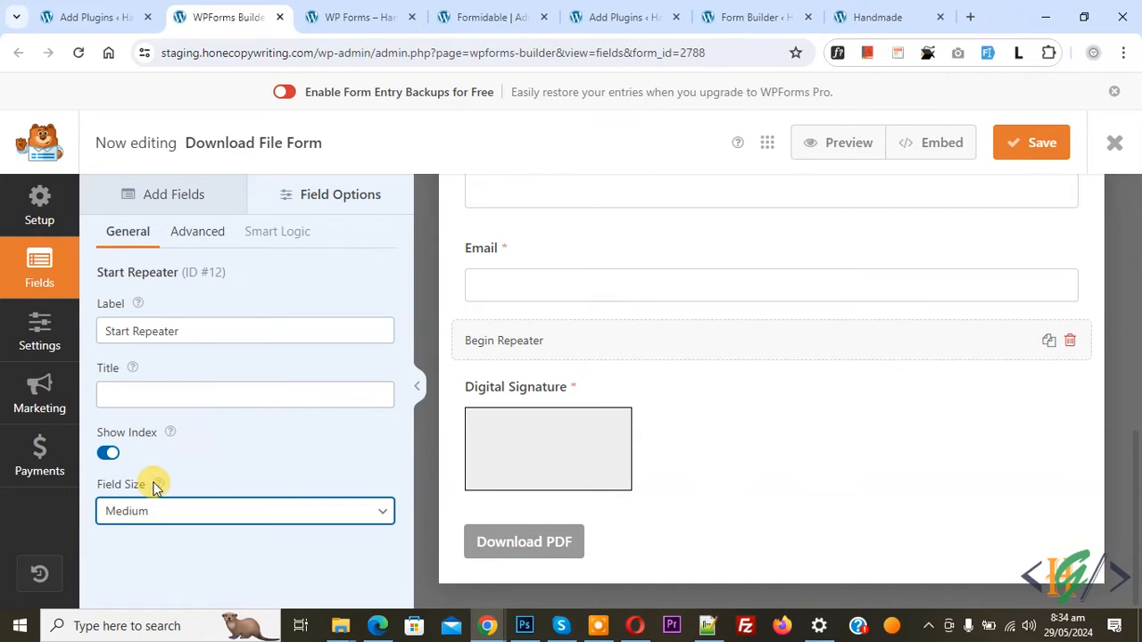
pyautogui.moveTo(170, 435)
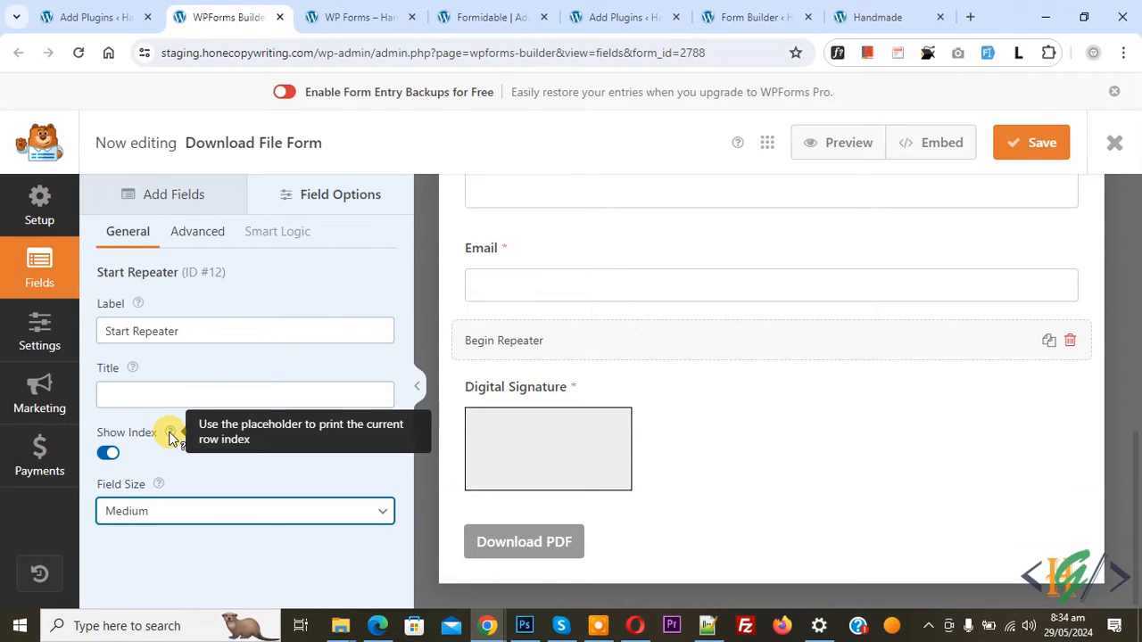
pyautogui.click(171, 453)
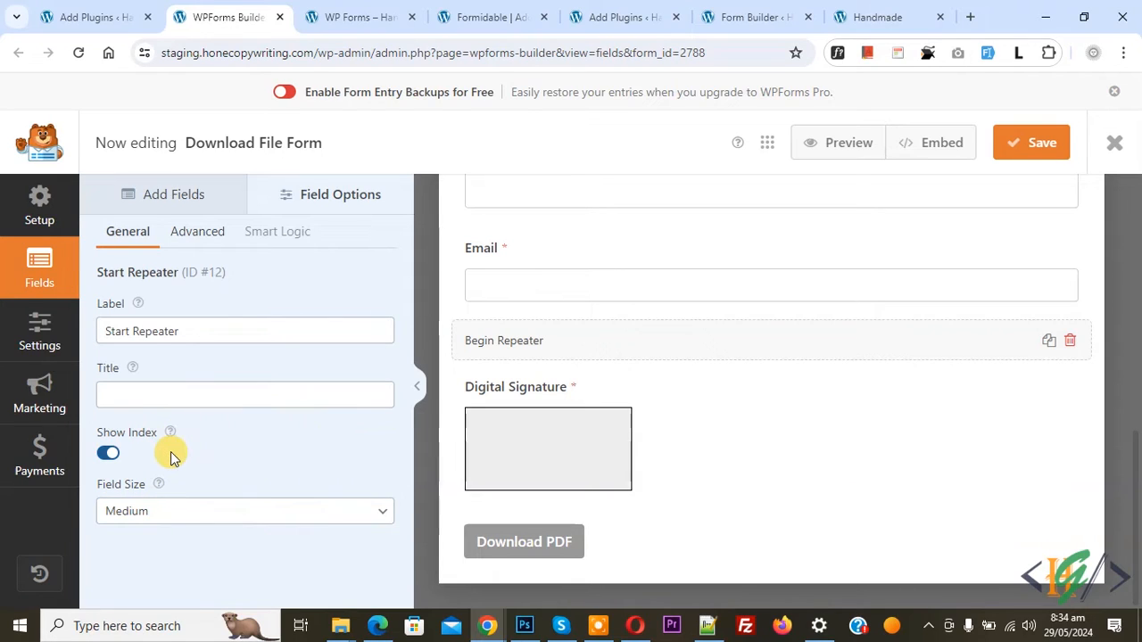
# Add an End Repeater field directly below the Begin Repeater row and open its options
pyautogui.click(179, 194)
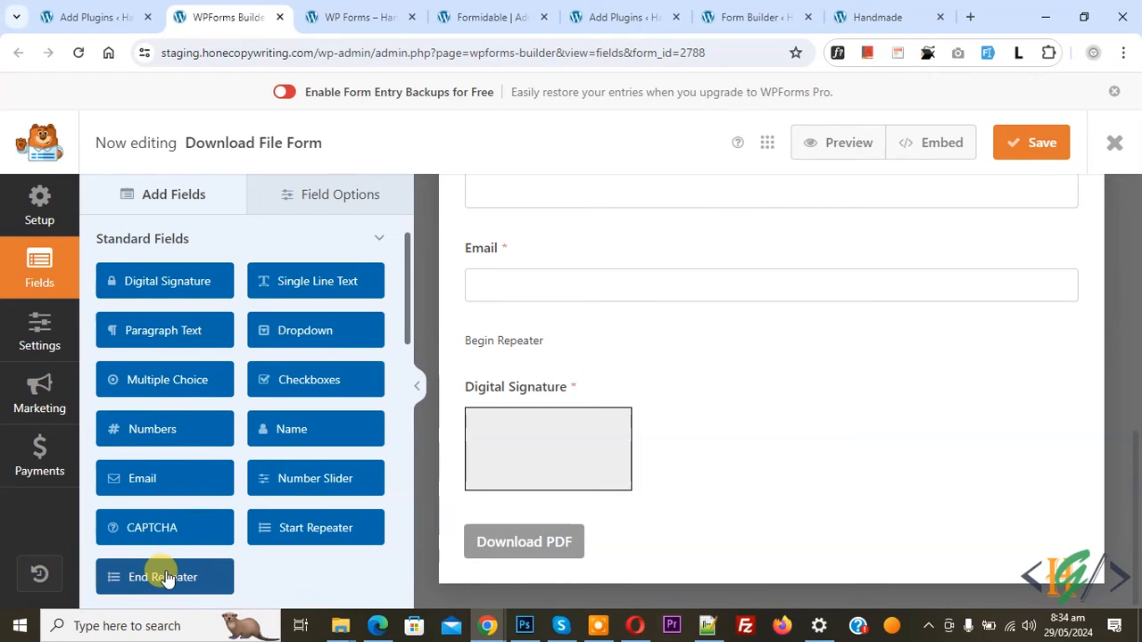
pyautogui.moveTo(166, 579); pyautogui.dragTo(581, 375)
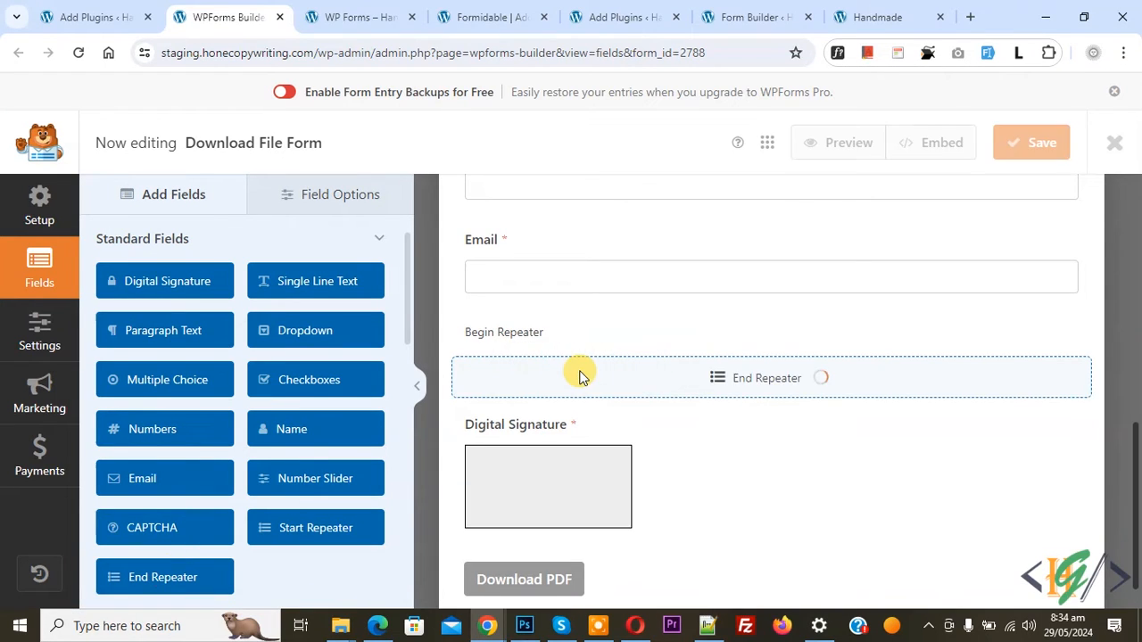
pyautogui.click(744, 379)
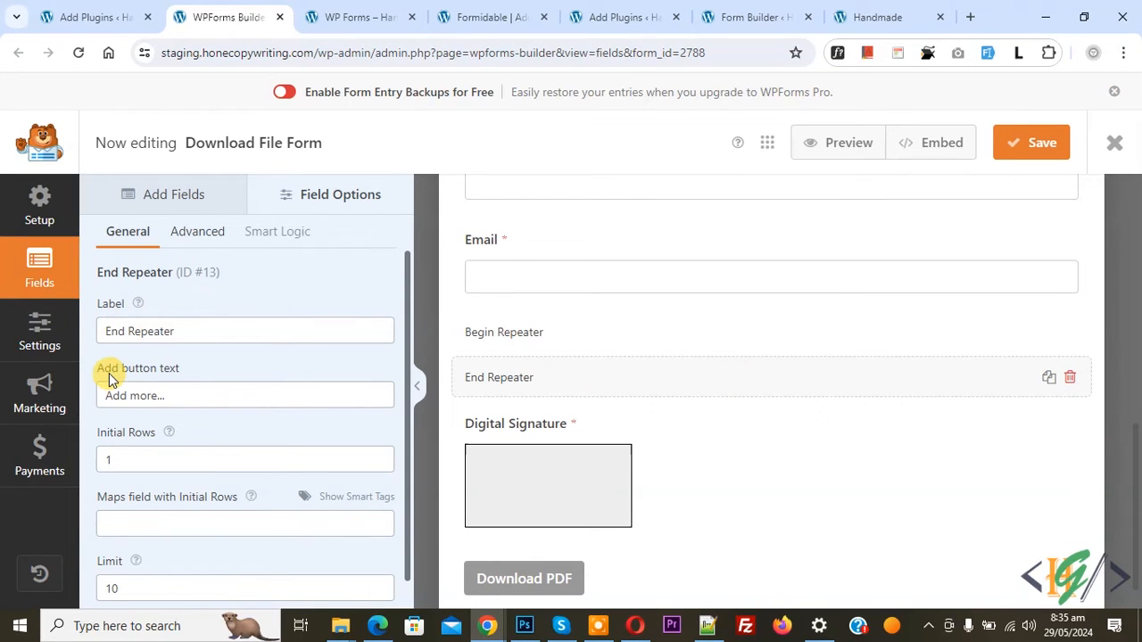
# Set the End Repeater's add button text to "Add more Field..." and its limit to 5
pyautogui.click(157, 400)
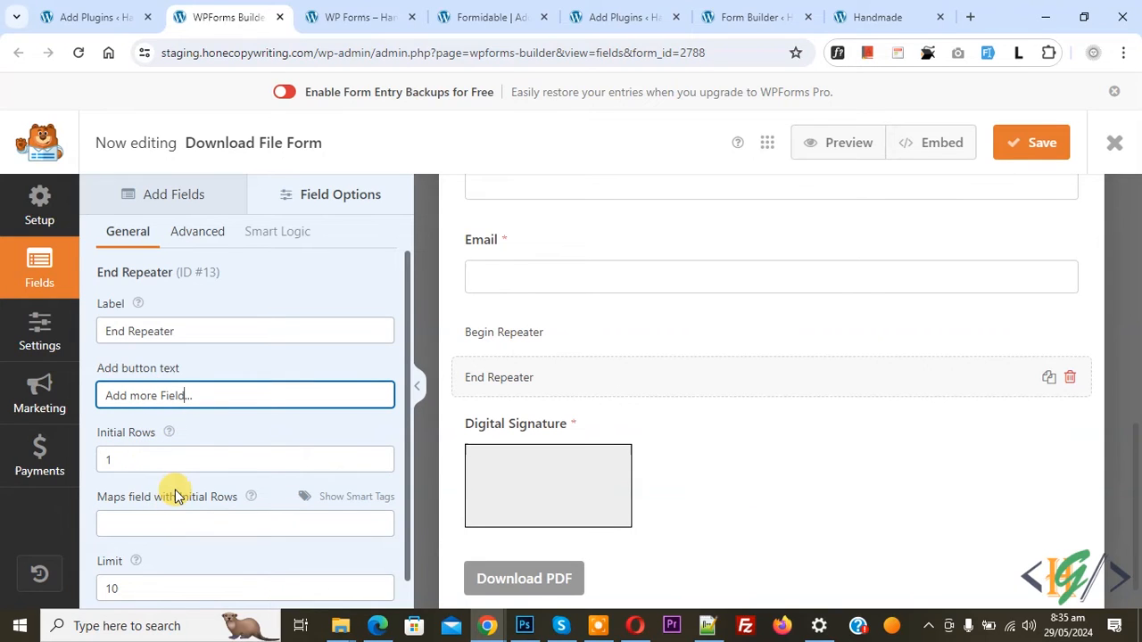
pyautogui.scroll(-1, 140, 476)
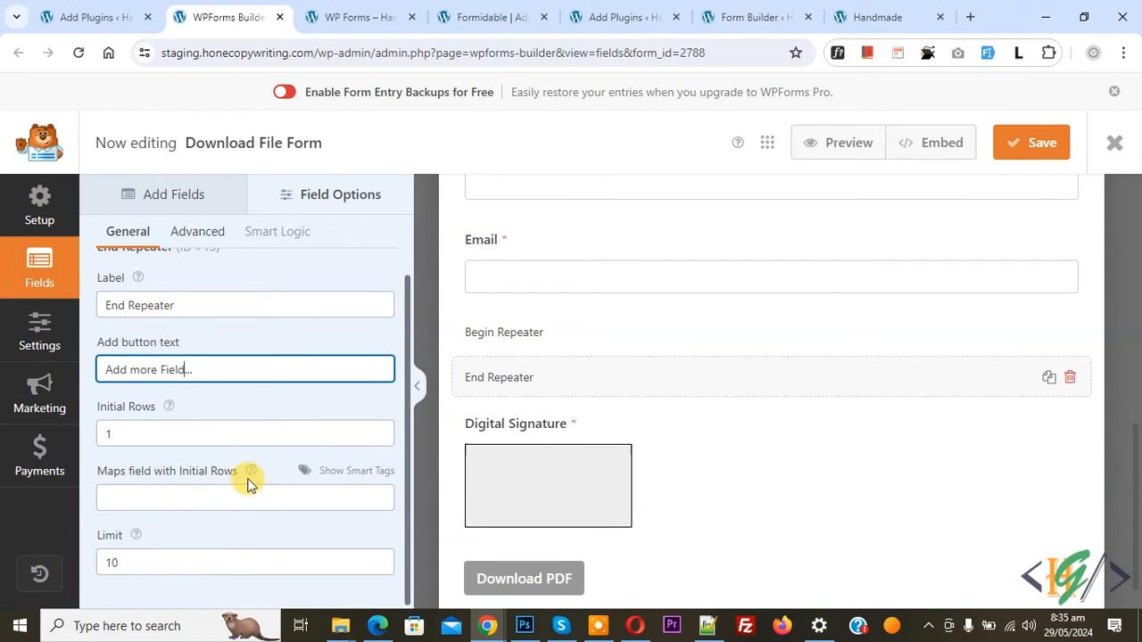
pyautogui.moveTo(150, 564); pyautogui.dragTo(108, 562)
pyautogui.click(136, 562)
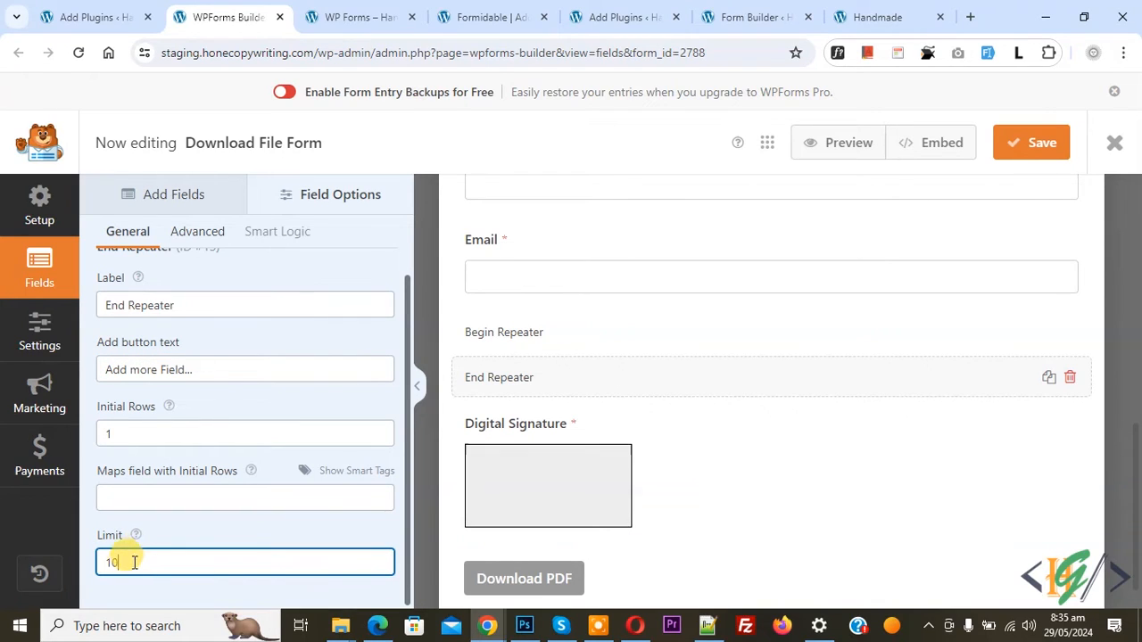
pyautogui.moveTo(131, 564); pyautogui.dragTo(102, 560)
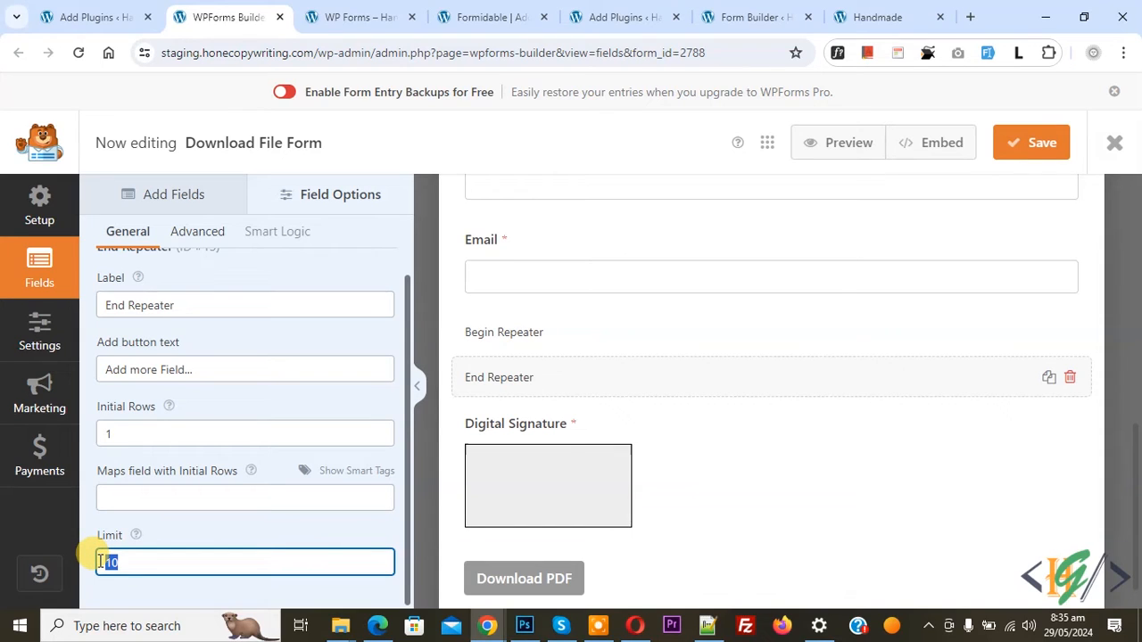
pyautogui.write('5')
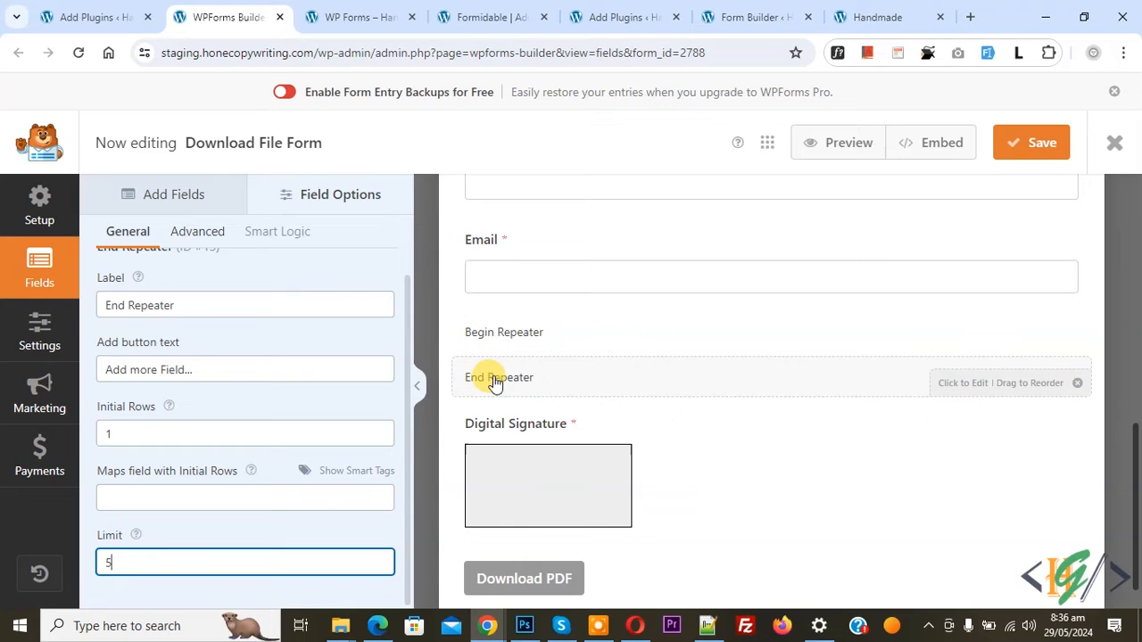
# Add a required Single Line Text field labelled "Class A" between the Begin Repeater and End Repeater rows
pyautogui.click(158, 204)
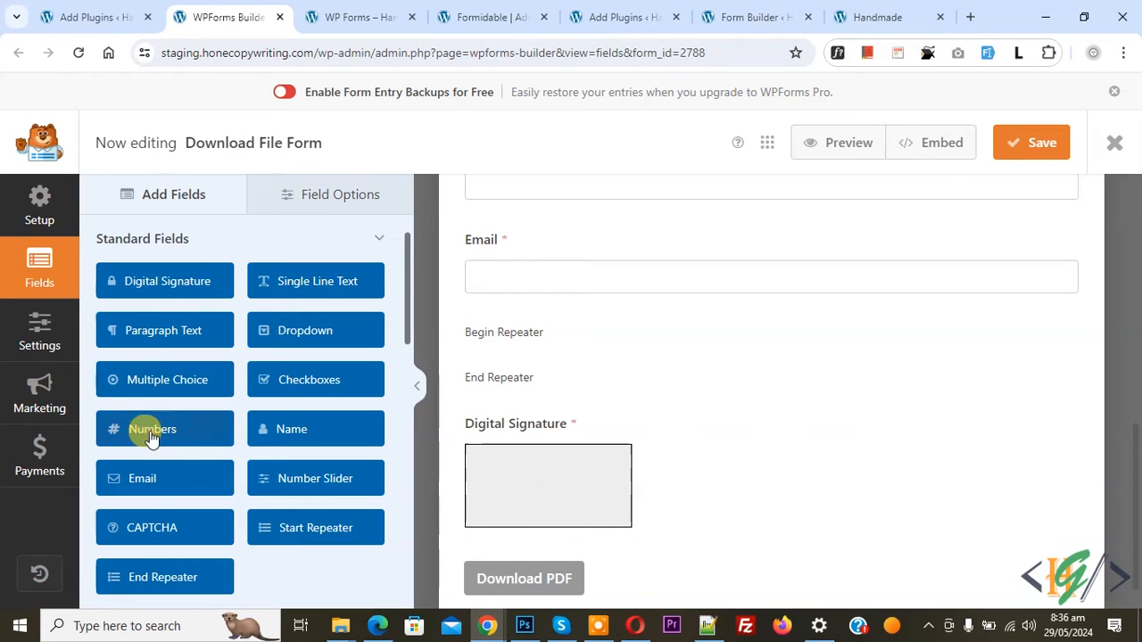
pyautogui.moveTo(286, 288); pyautogui.dragTo(593, 373)
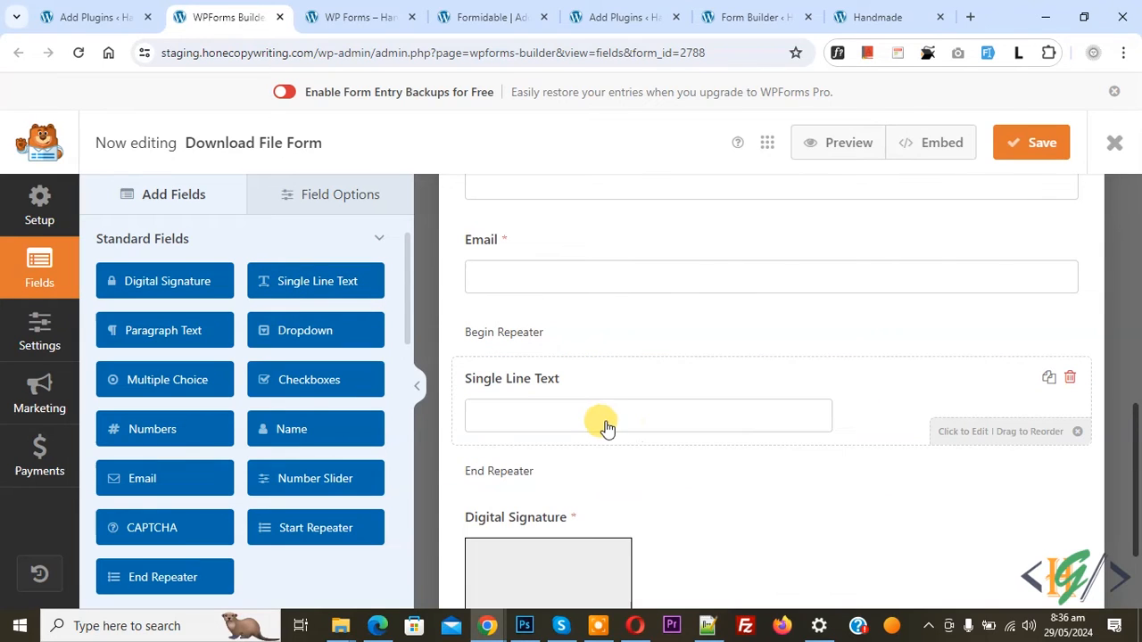
pyautogui.click(687, 417)
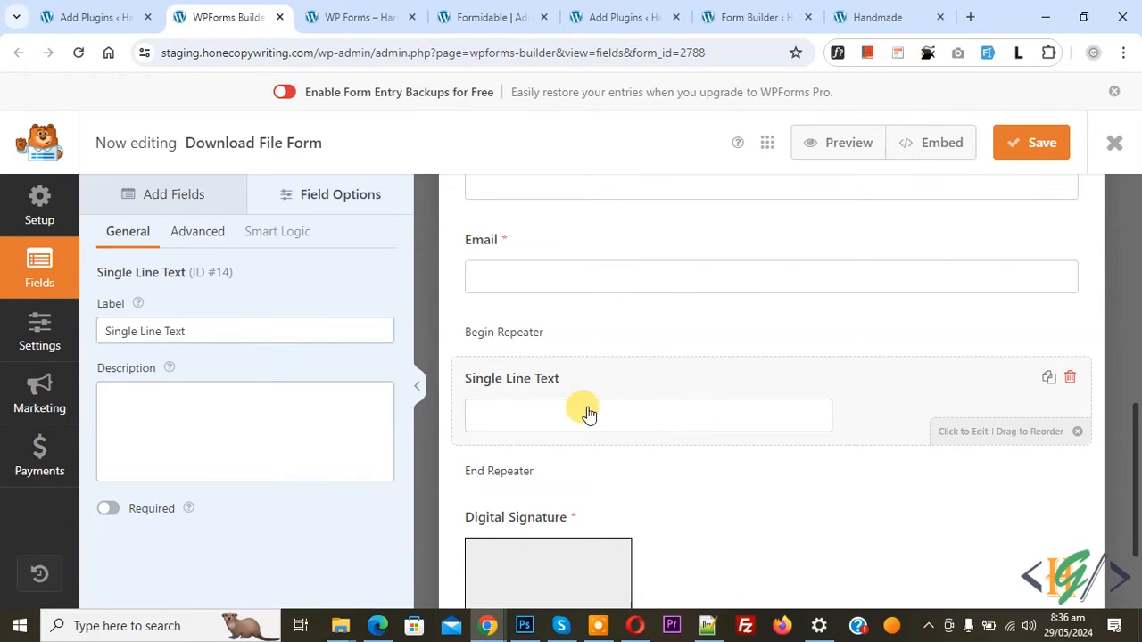
pyautogui.click(208, 334)
pyautogui.tripleClick(208, 335)
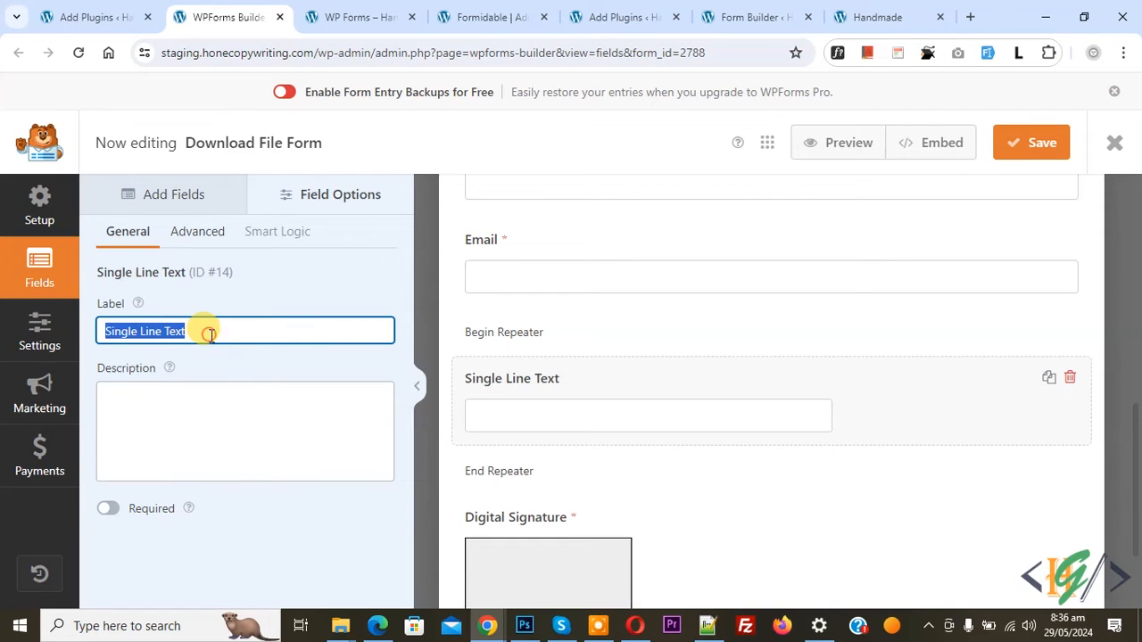
pyautogui.write('Class A')
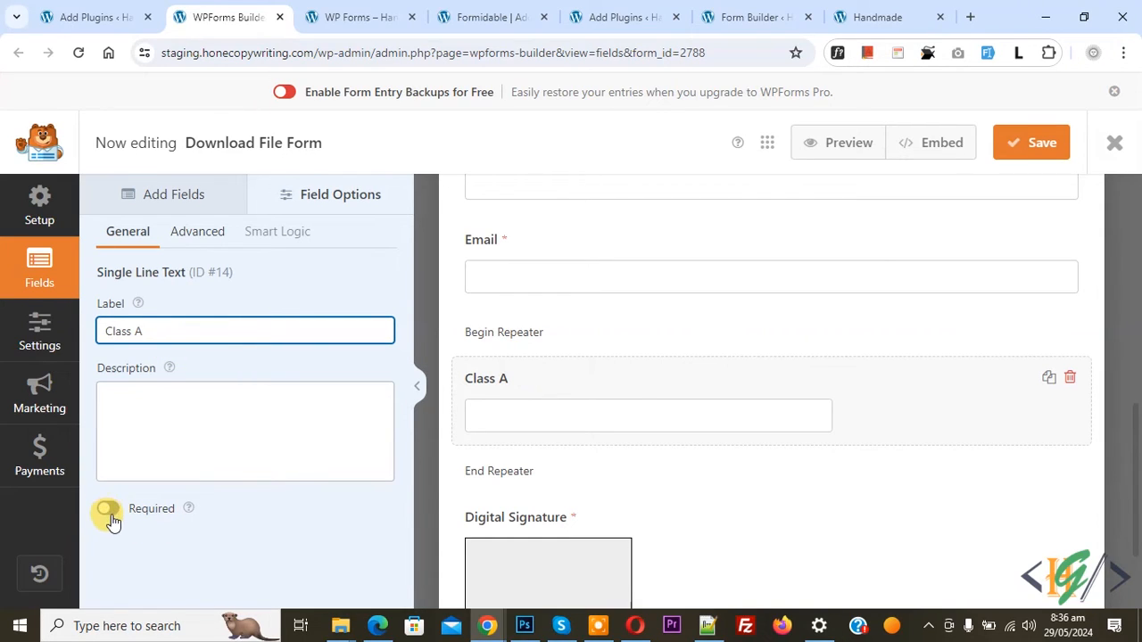
pyautogui.click(107, 510)
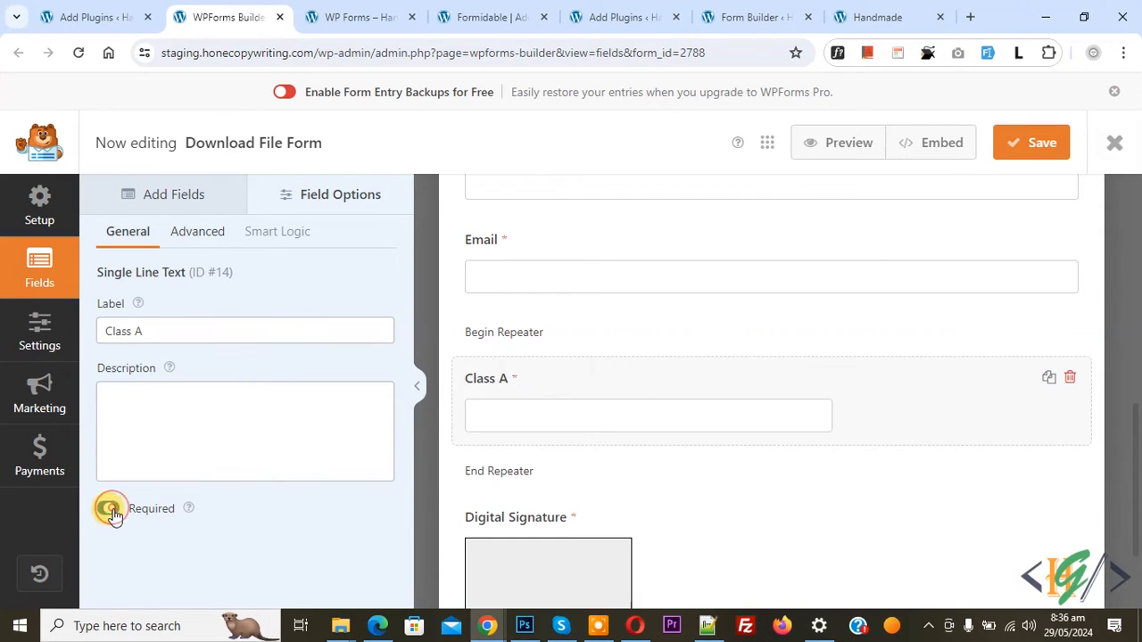
# Add a required Single Line Text field labelled "Class B" below Class A and save the form
pyautogui.click(171, 198)
pyautogui.moveTo(310, 290); pyautogui.dragTo(579, 480)
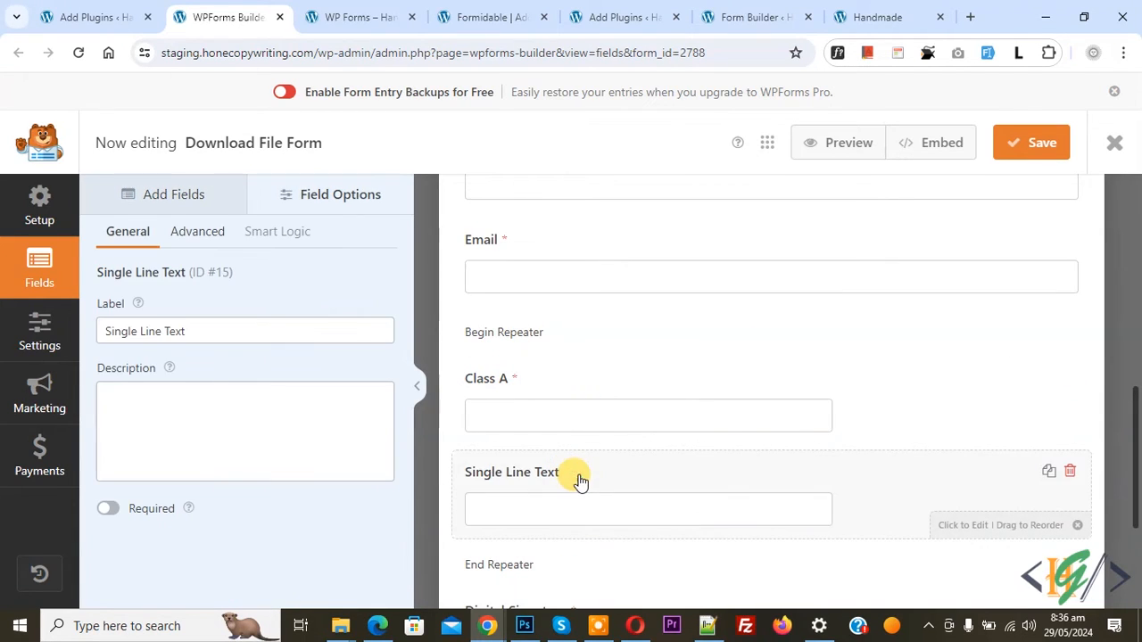
pyautogui.tripleClick(146, 331)
pyautogui.write('Class B')
pyautogui.click(108, 505)
pyautogui.click(1027, 151)
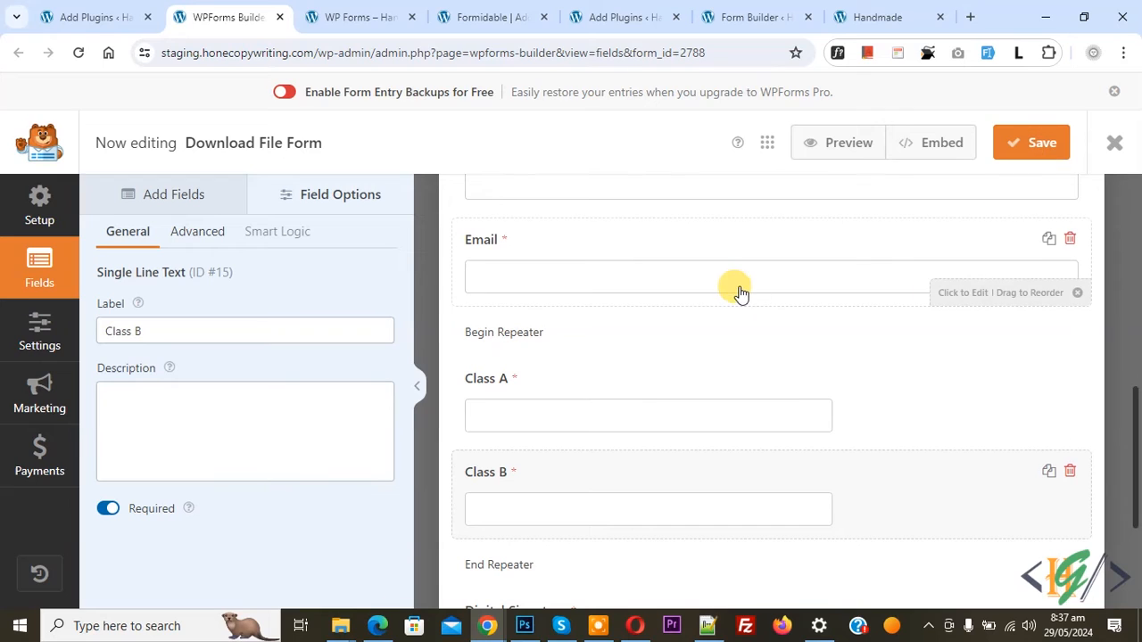
# Reload the published WP Forms page and examine the repeater section with its row index below the Email field
pyautogui.click(349, 9)
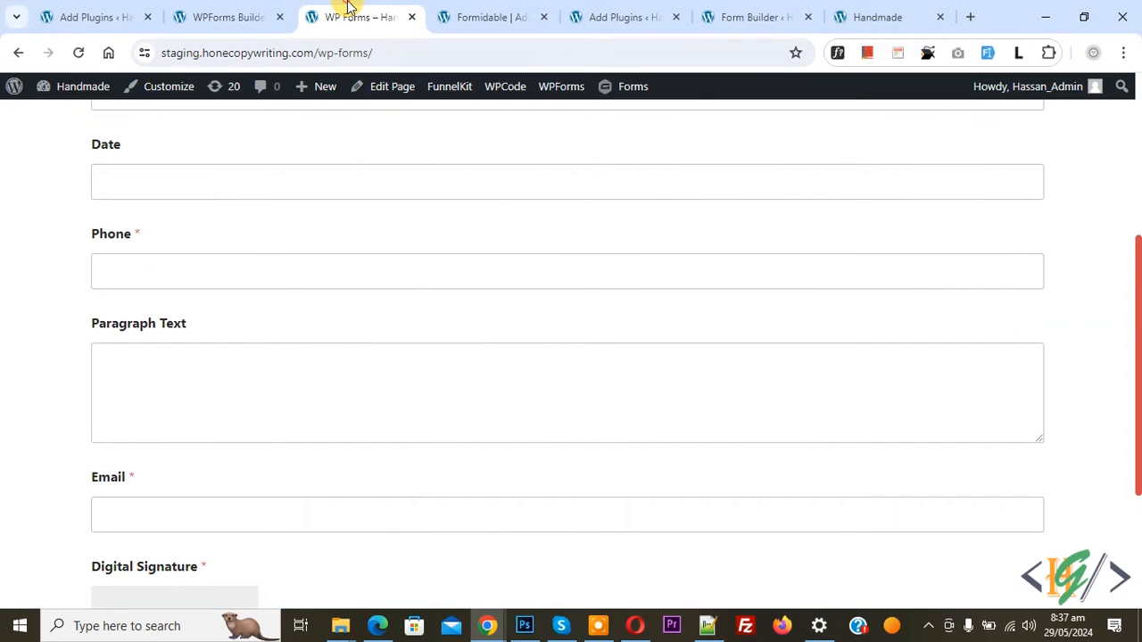
pyautogui.click(78, 53)
pyautogui.scroll(-6, 413, 328)
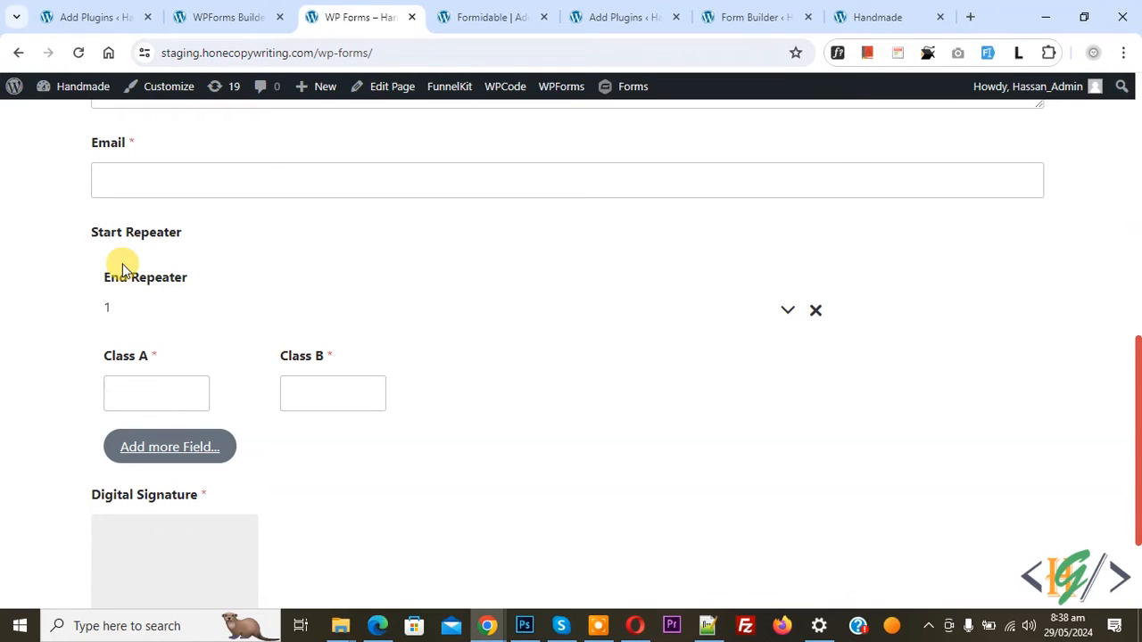
pyautogui.doubleClick(108, 308)
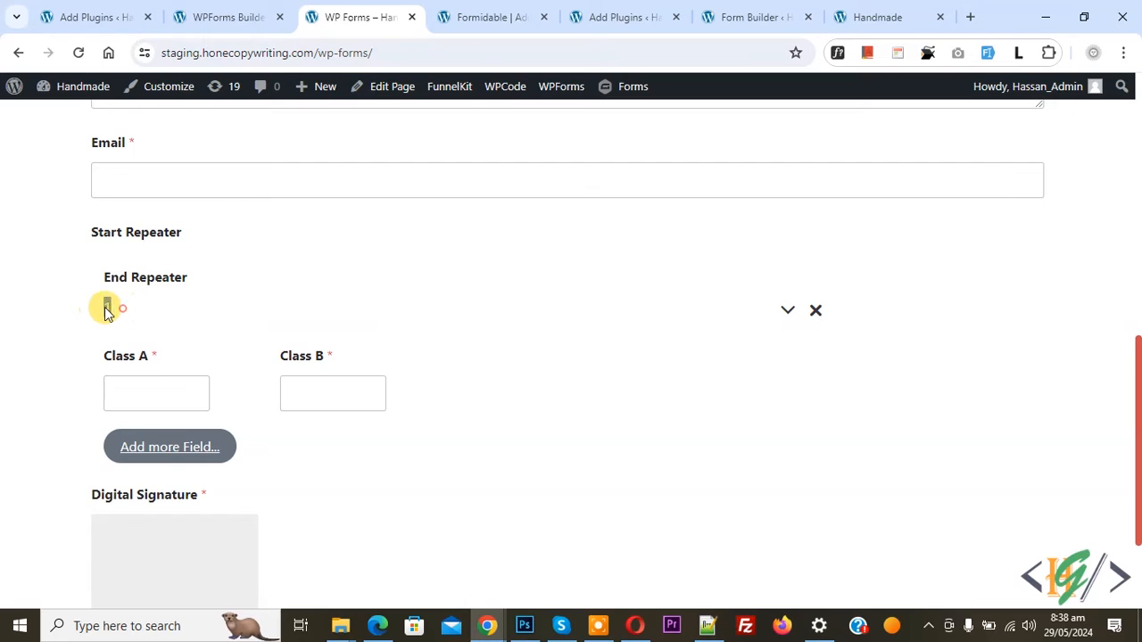
# Clear the label of the End Repeater field in the form builder
pyautogui.click(228, 17)
pyautogui.scroll(-3, 684, 465)
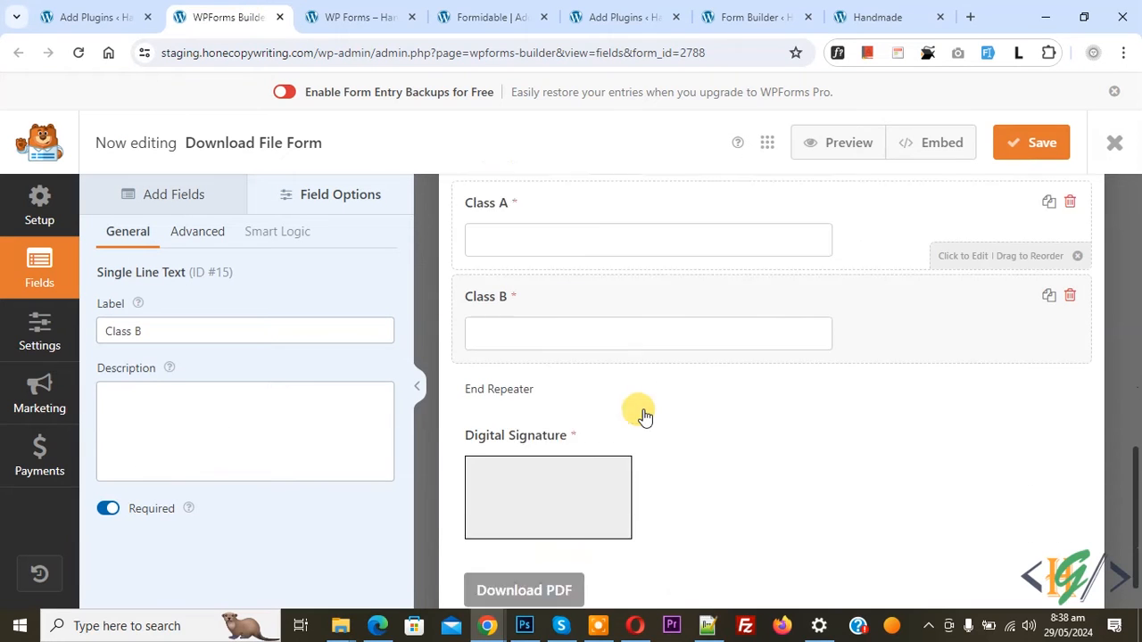
pyautogui.click(573, 350)
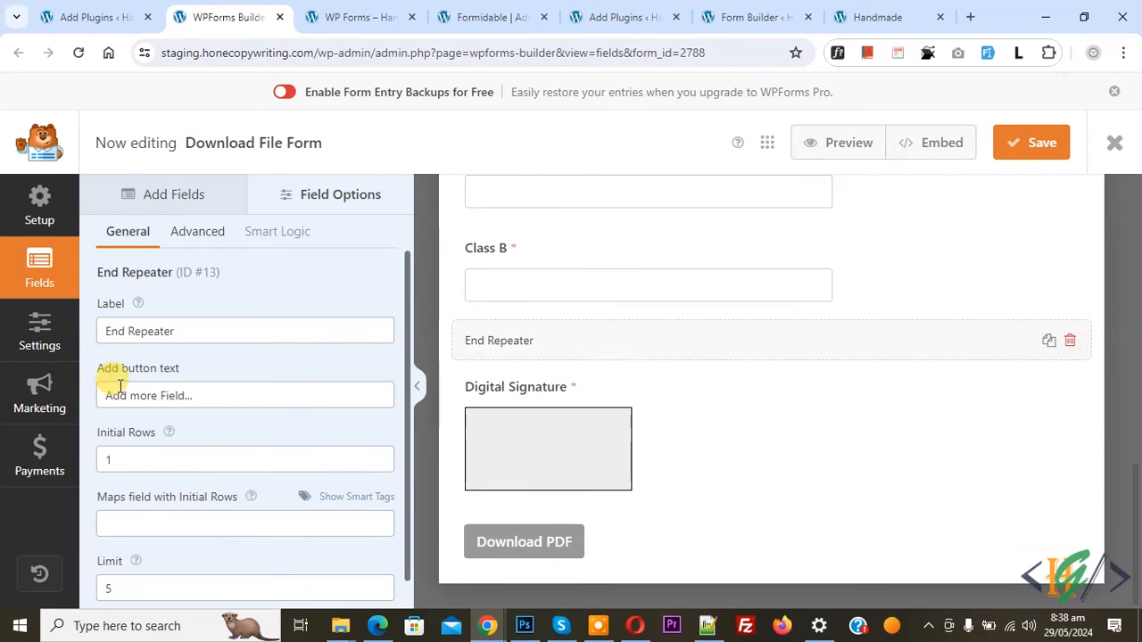
pyautogui.doubleClick(141, 331)
pyautogui.press('BackSpace')
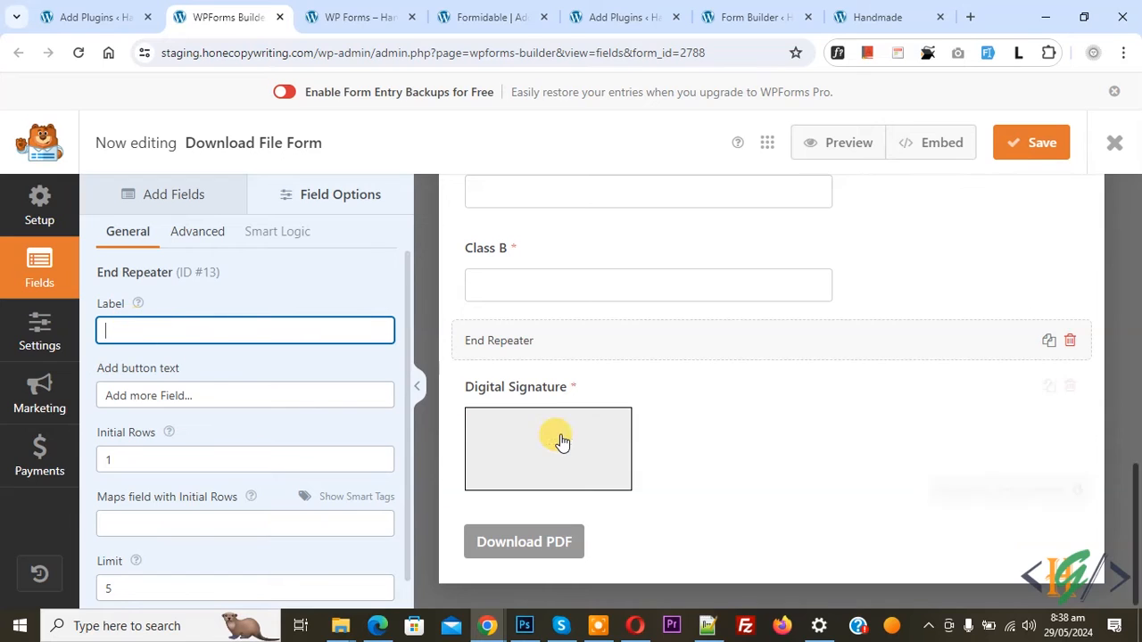
# Clear the label of the Begin Repeater field above Class A
pyautogui.scroll(2, 560, 438)
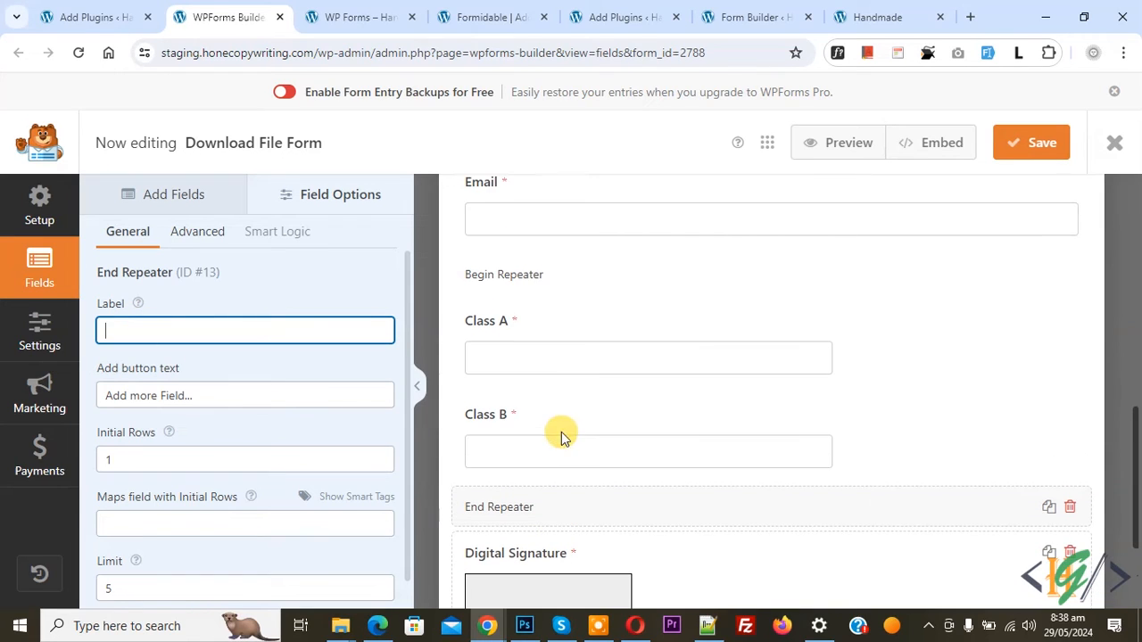
pyautogui.click(530, 290)
pyautogui.tripleClick(219, 329)
pyautogui.press('BackSpace')
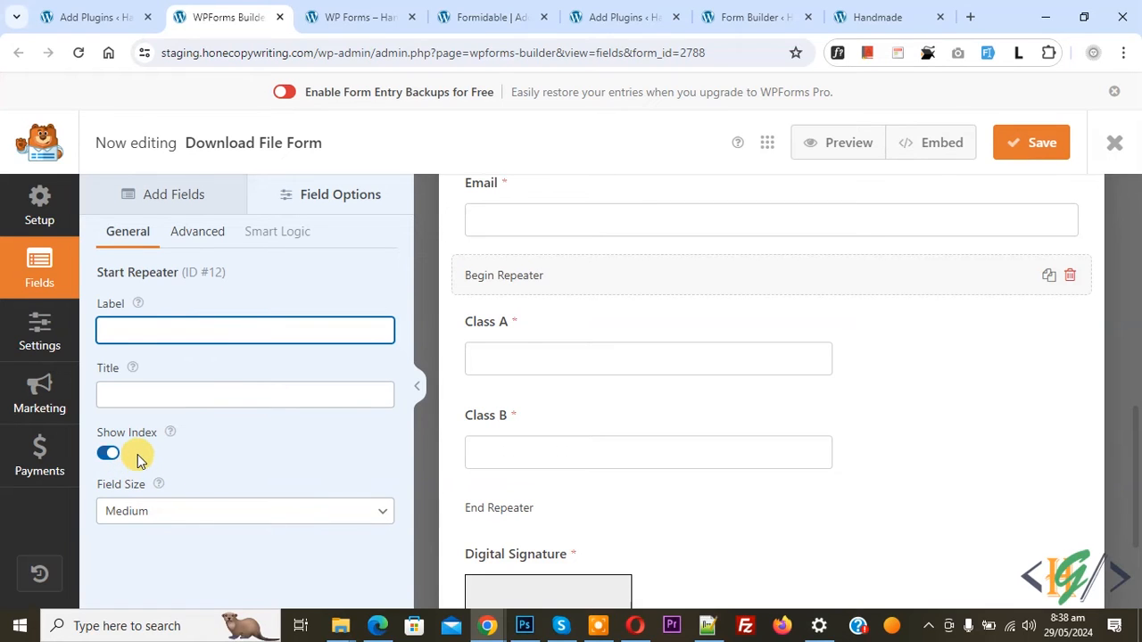
# Turn off Show Index for the Begin Repeater field and save the form
pyautogui.click(357, 11)
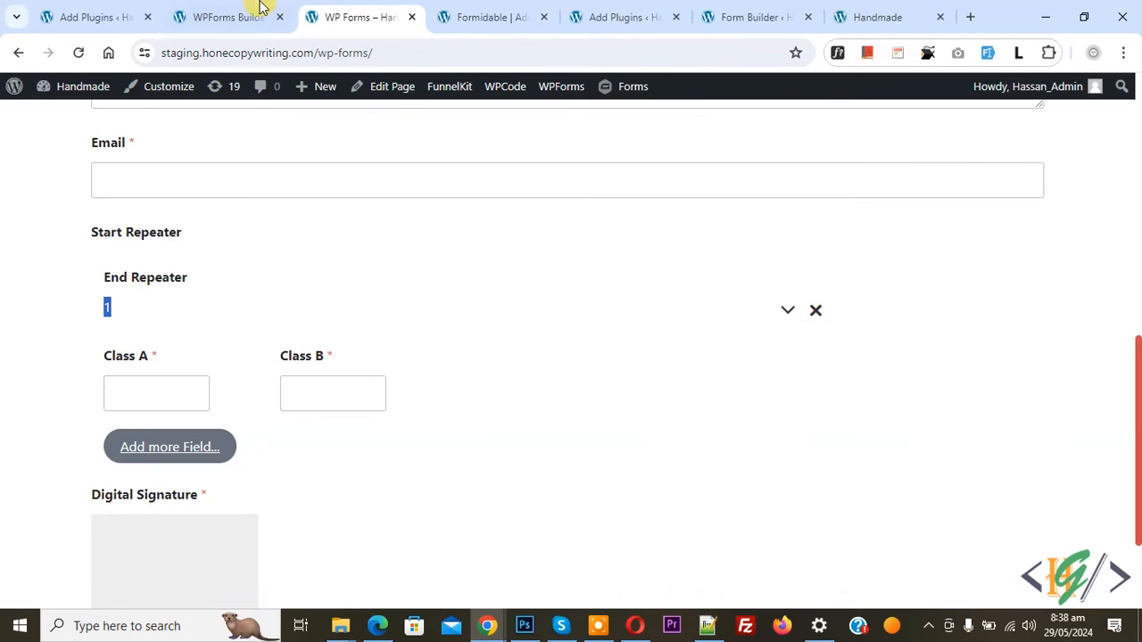
pyautogui.click(233, 11)
pyautogui.click(110, 452)
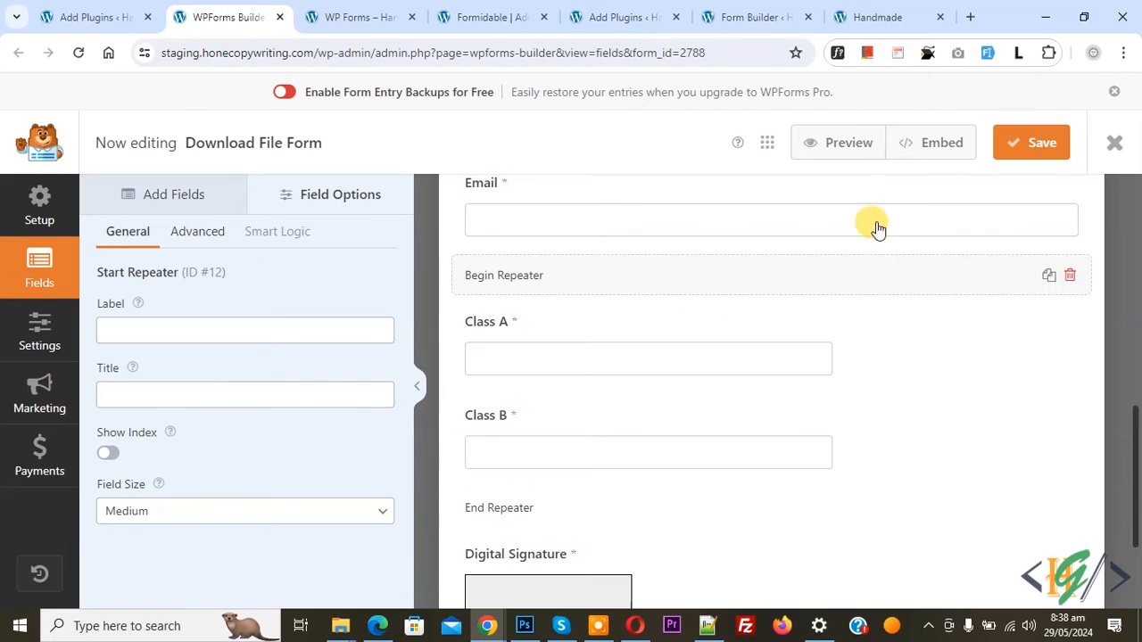
pyautogui.click(1040, 143)
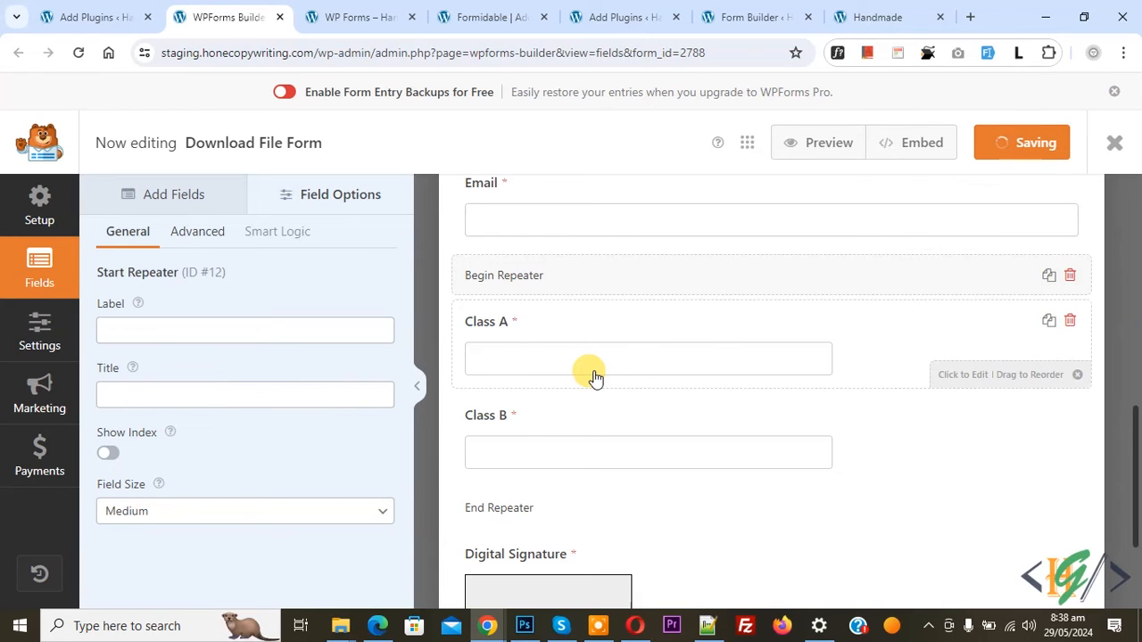
# Reload the published WP Forms page and check the repeater section below the Email field
pyautogui.click(355, 10)
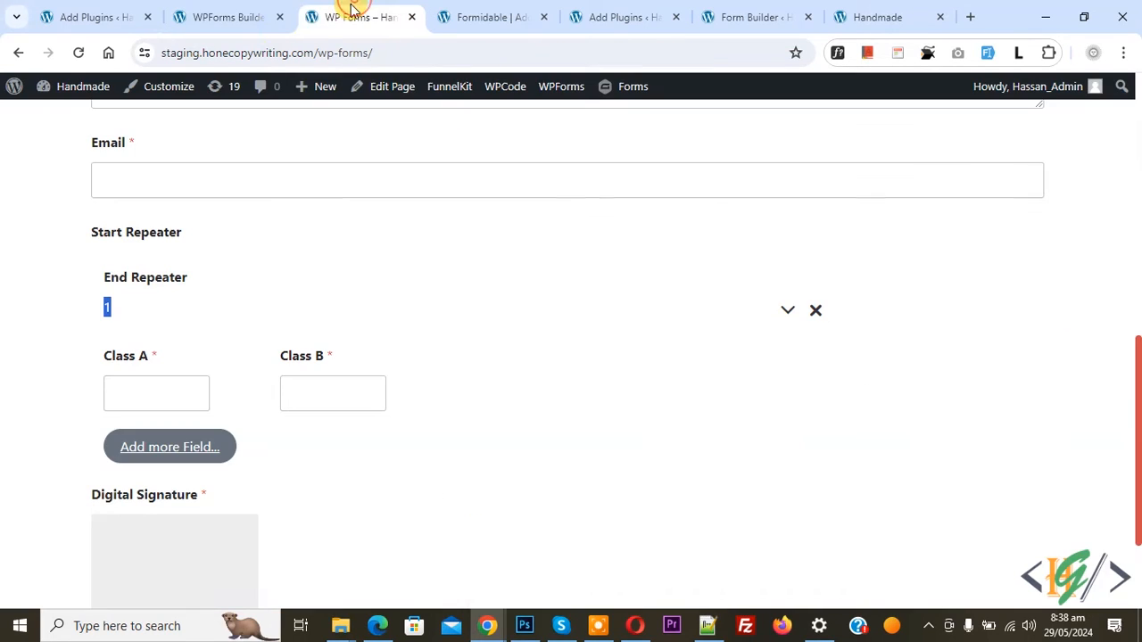
pyautogui.click(78, 53)
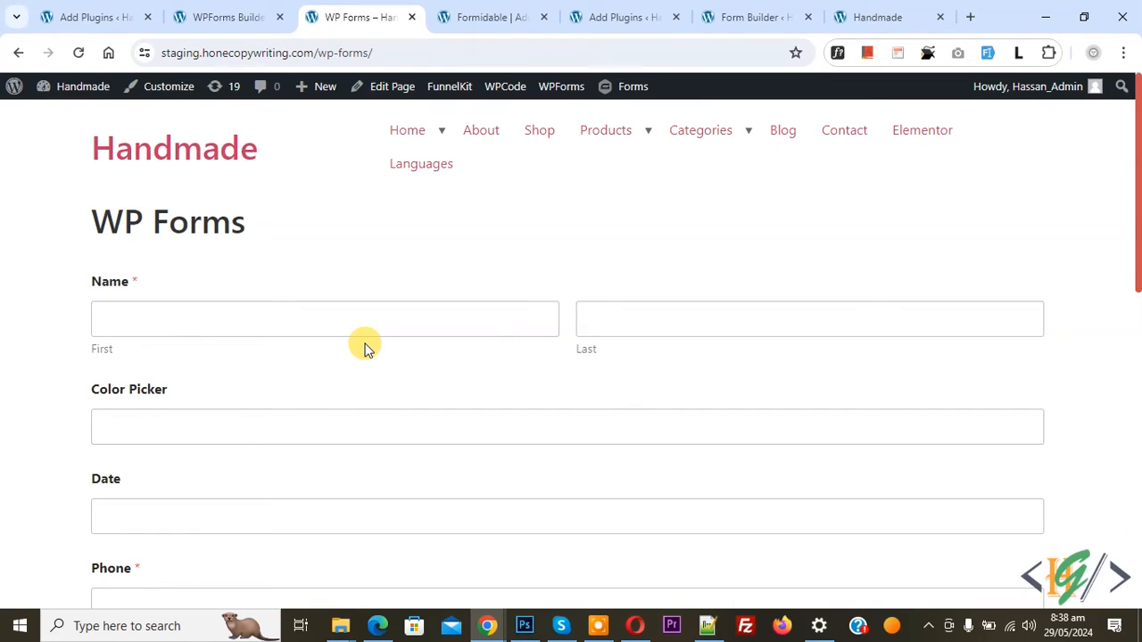
pyautogui.scroll(-6, 364, 347)
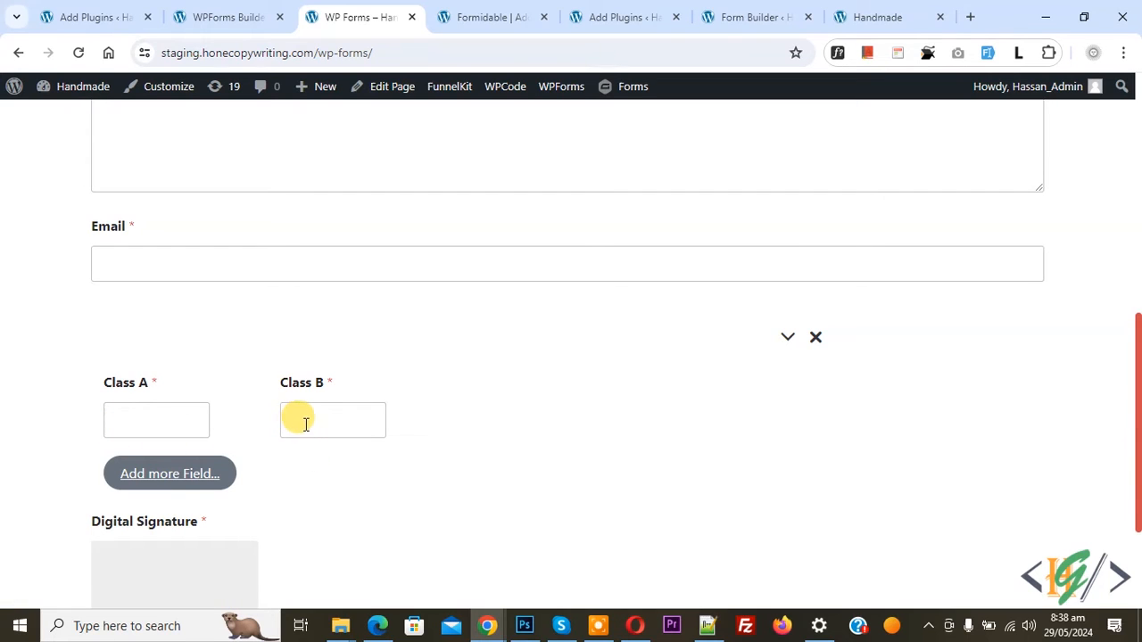
pyautogui.scroll(-2, 316, 423)
# Test the repeater on the published page by adding rows up to the limit of 5
pyautogui.click(154, 303)
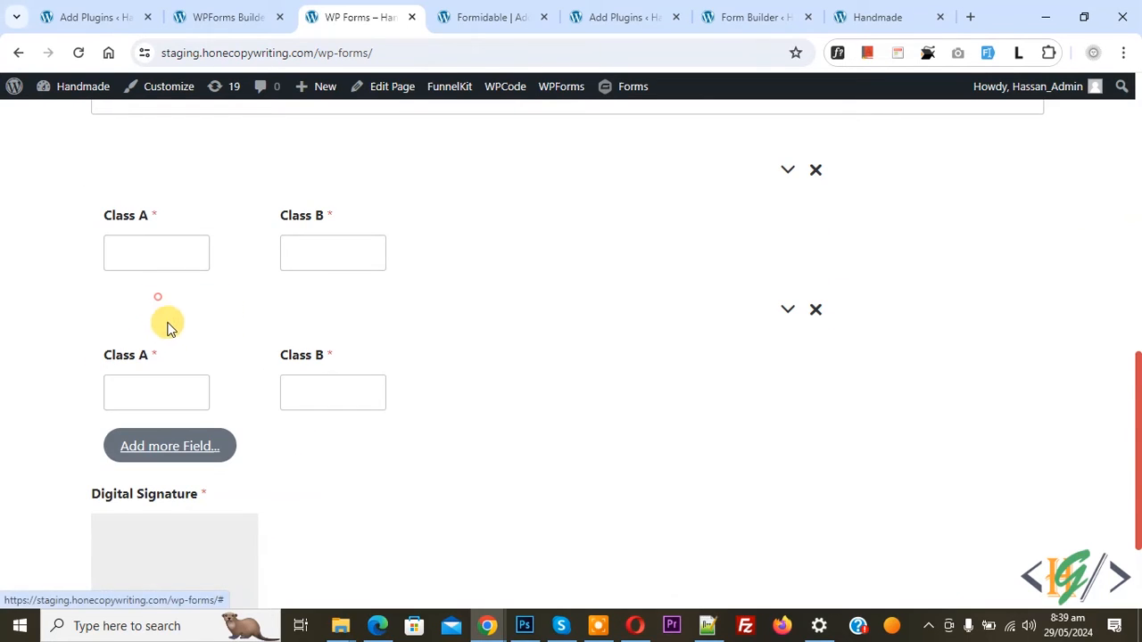
pyautogui.click(179, 454)
pyautogui.scroll(-2, 196, 486)
pyautogui.click(178, 430)
pyautogui.click(191, 558)
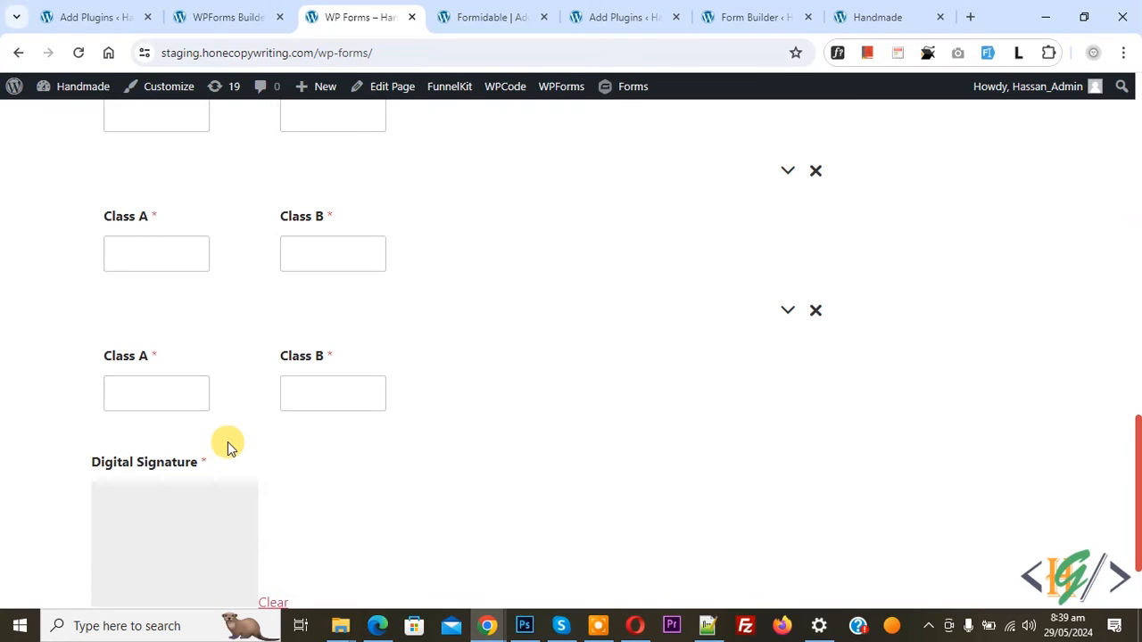
# Duplicate the Class B field, duplicate the resulting Class B (copy) field, and save the form
pyautogui.click(234, 17)
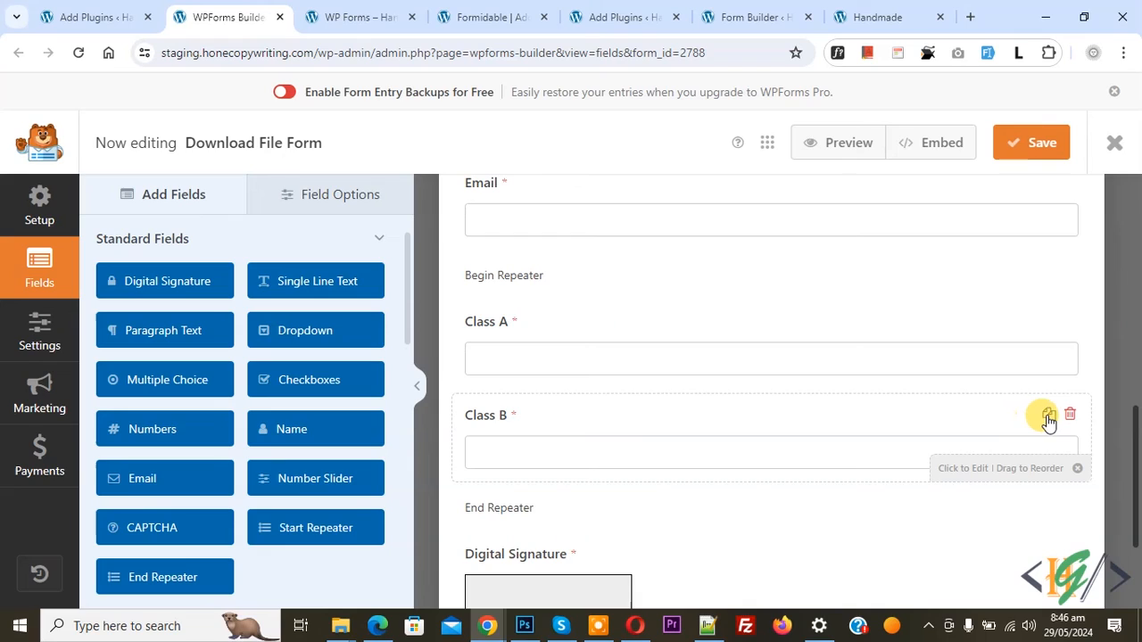
pyautogui.click(1048, 416)
pyautogui.click(523, 405)
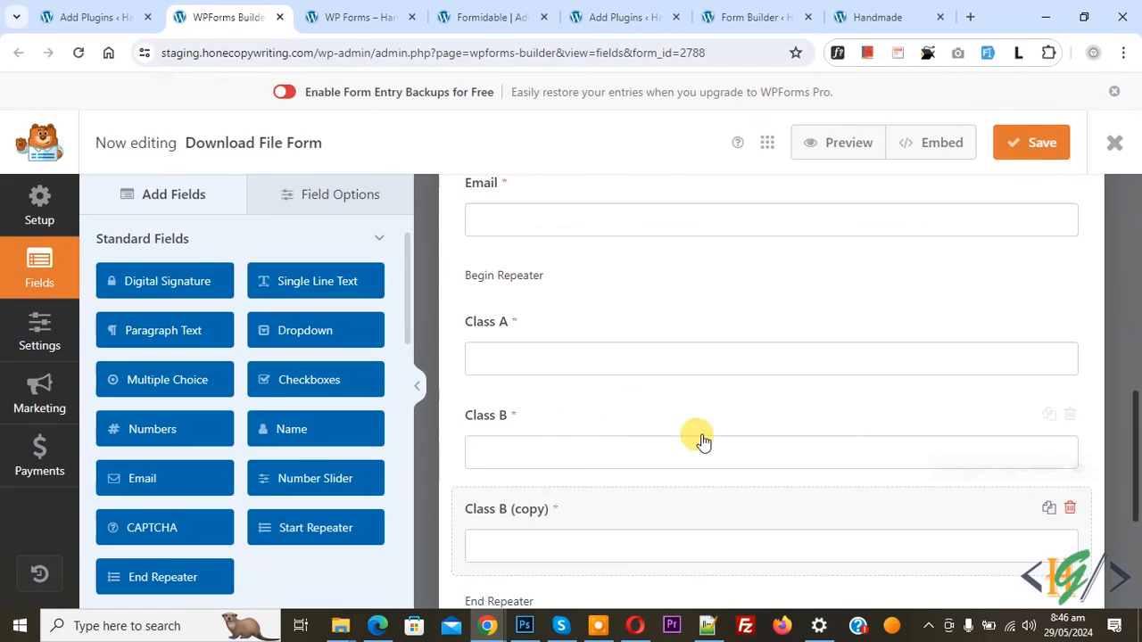
pyautogui.click(1048, 508)
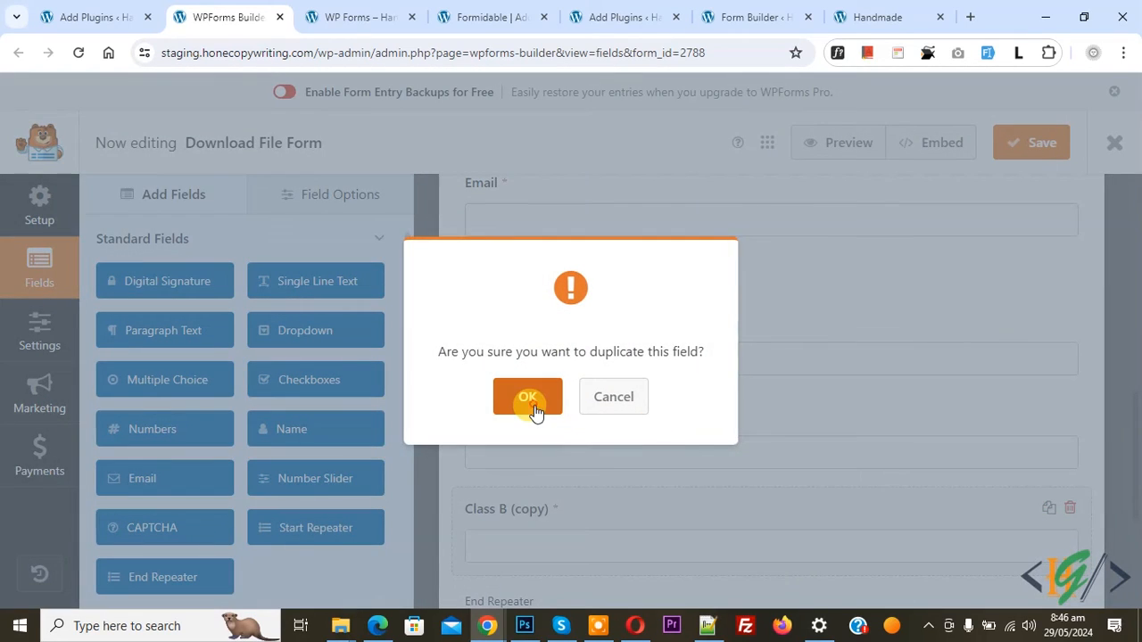
pyautogui.click(534, 408)
pyautogui.click(1028, 142)
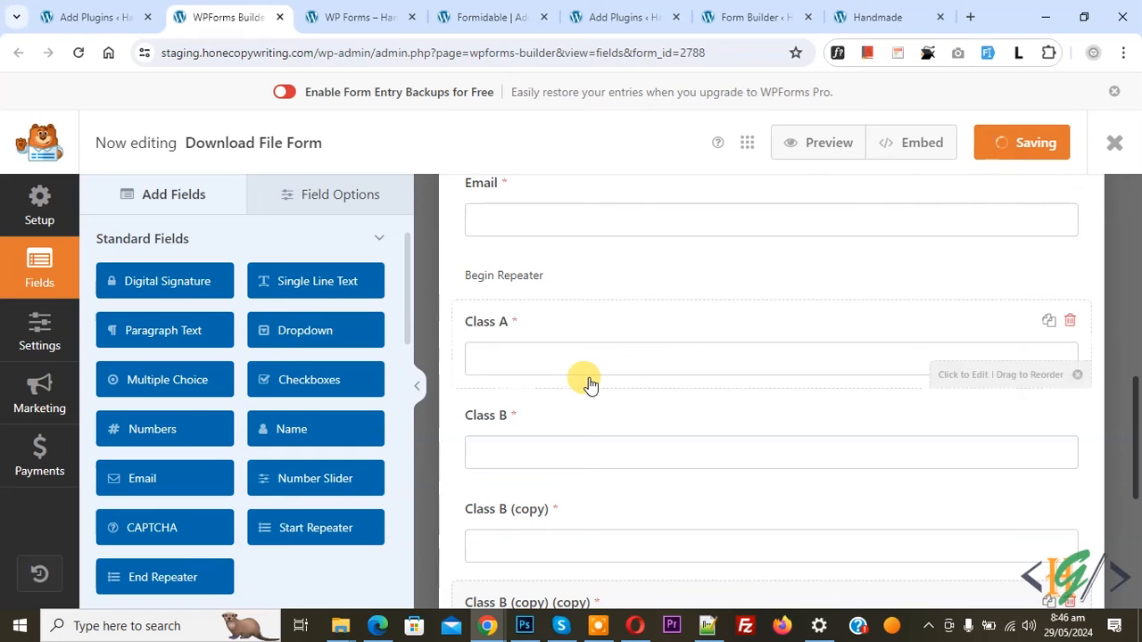
# Reload the published WP Forms page and check the repeater row for the duplicated Class B fields
pyautogui.click(321, 13)
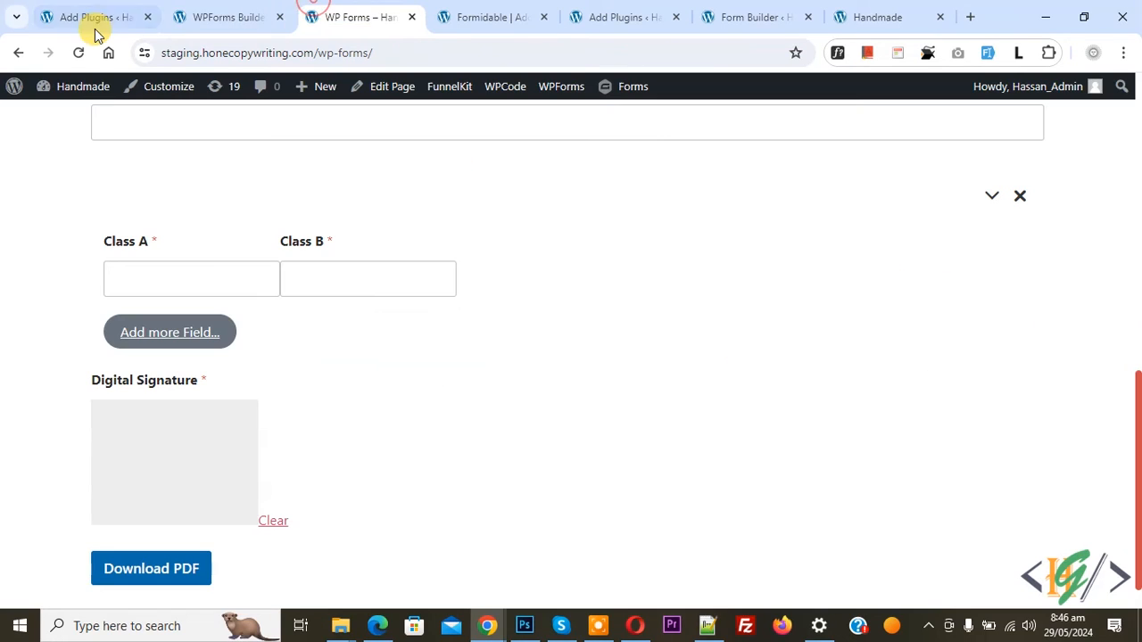
pyautogui.click(79, 52)
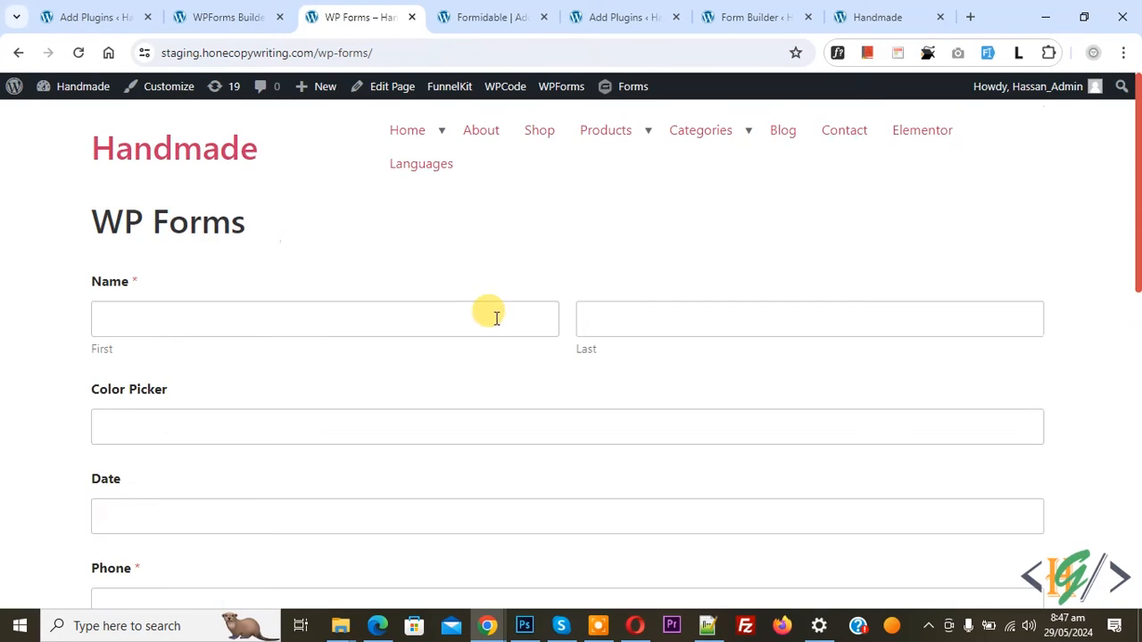
pyautogui.scroll(-10, 438, 291)
pyautogui.scroll(5, 438, 290)
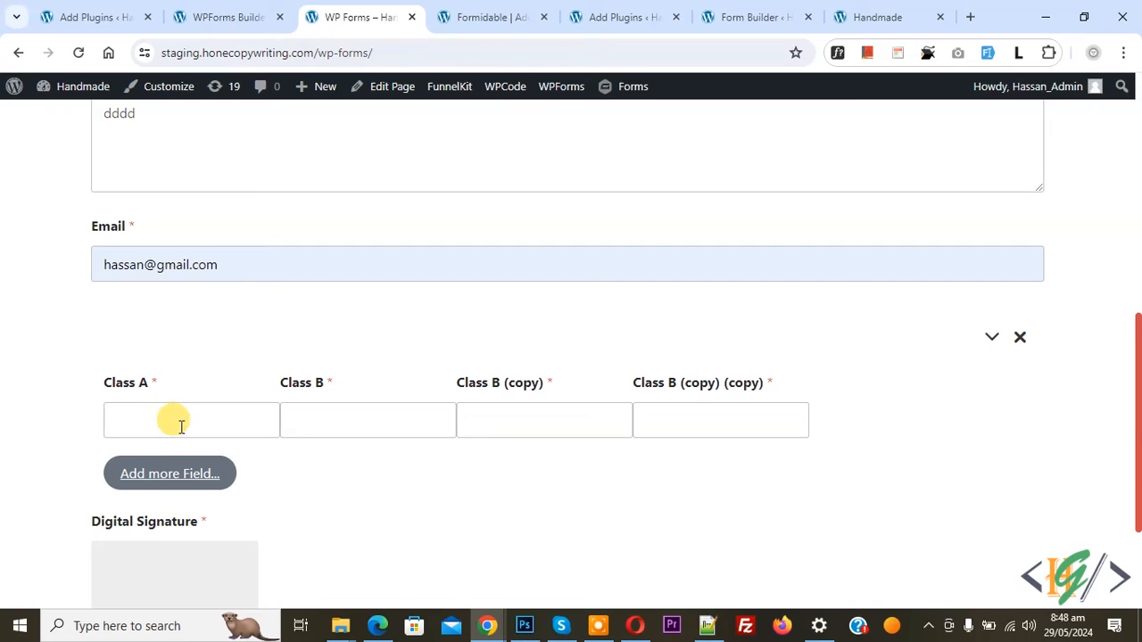
# Add repeater rows to the published form until it has five rows of Class fields
pyautogui.click(186, 483)
pyautogui.scroll(-2, 161, 449)
pyautogui.click(159, 453)
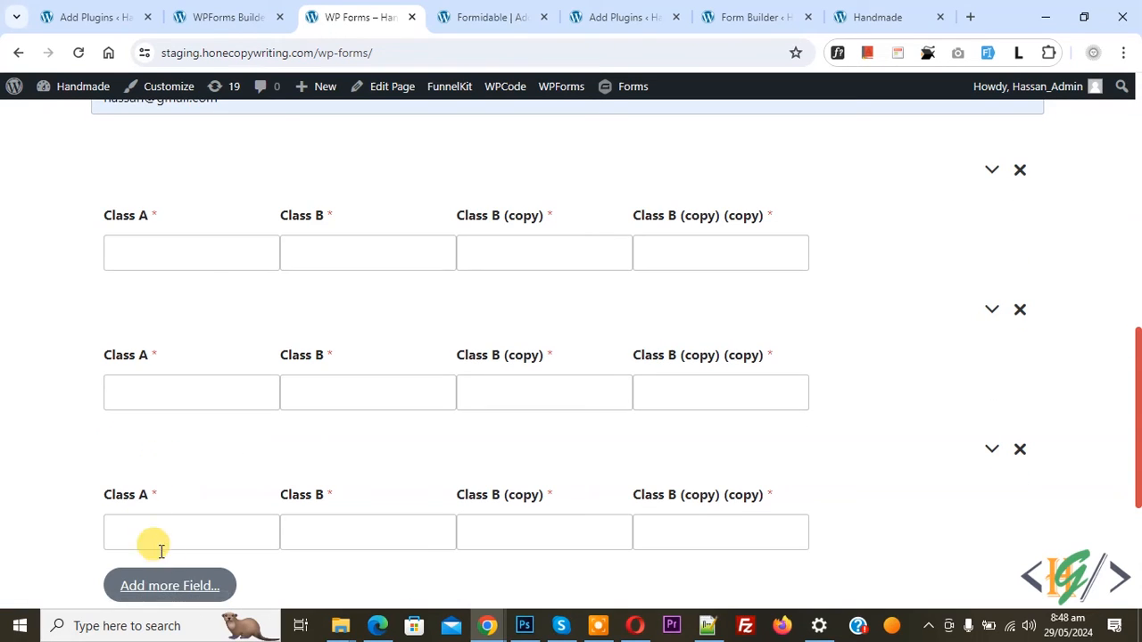
pyautogui.scroll(-2, 71, 423)
pyautogui.click(166, 479)
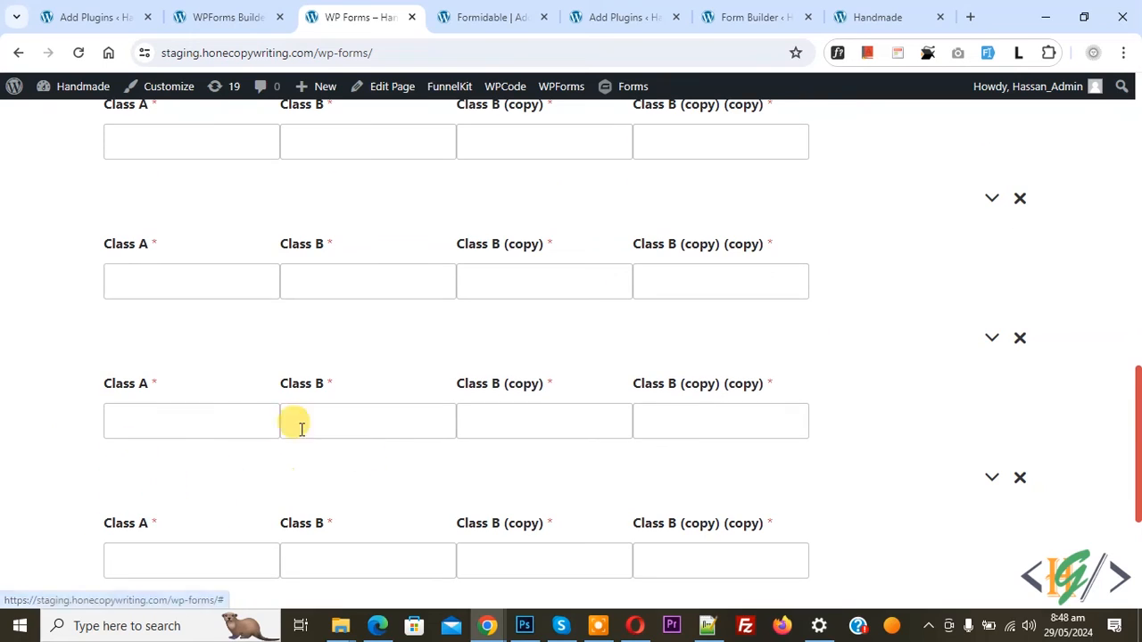
pyautogui.scroll(-1, 191, 411)
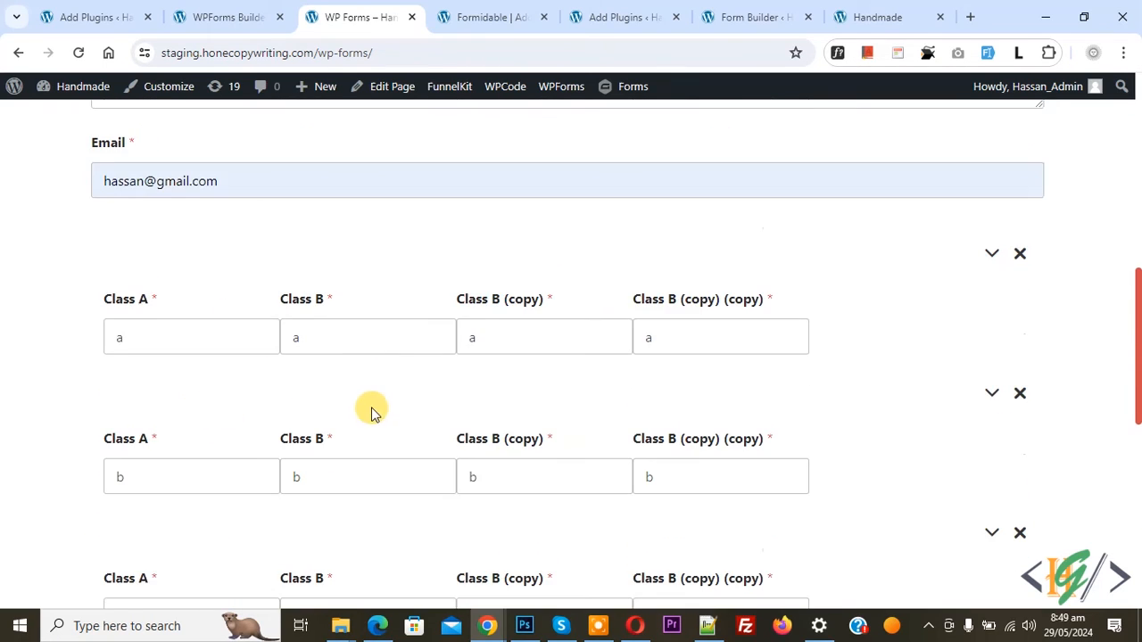
# Draw a signature in the Digital Signature field below the five filled repeater rows and submit the form
pyautogui.scroll(-1, 323, 398)
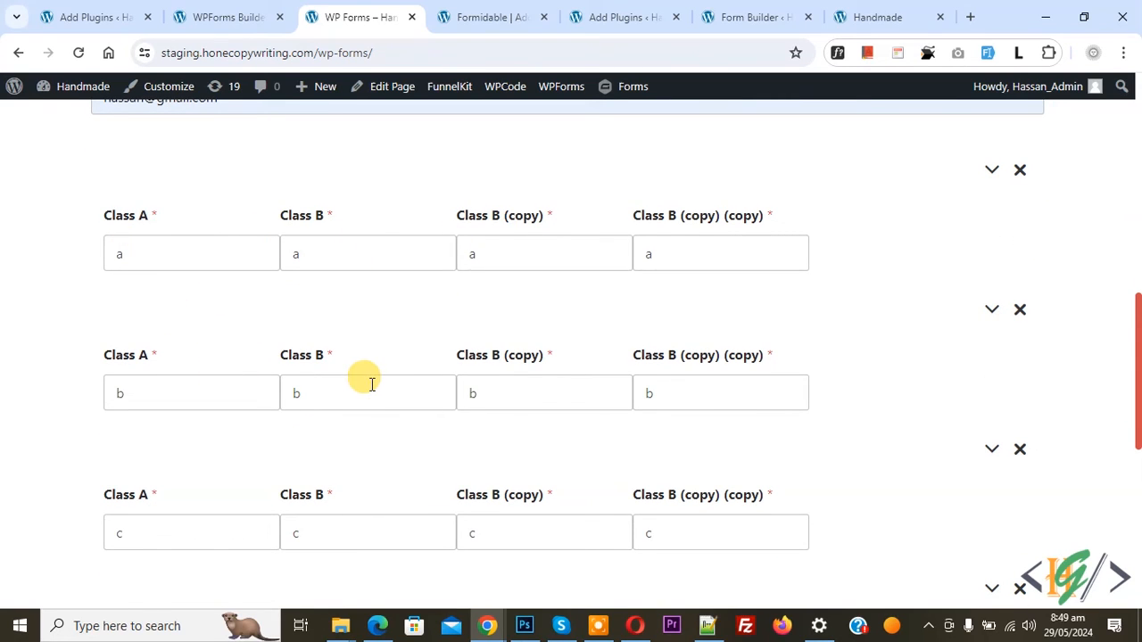
pyautogui.scroll(-1, 370, 379)
pyautogui.scroll(-5, 188, 299)
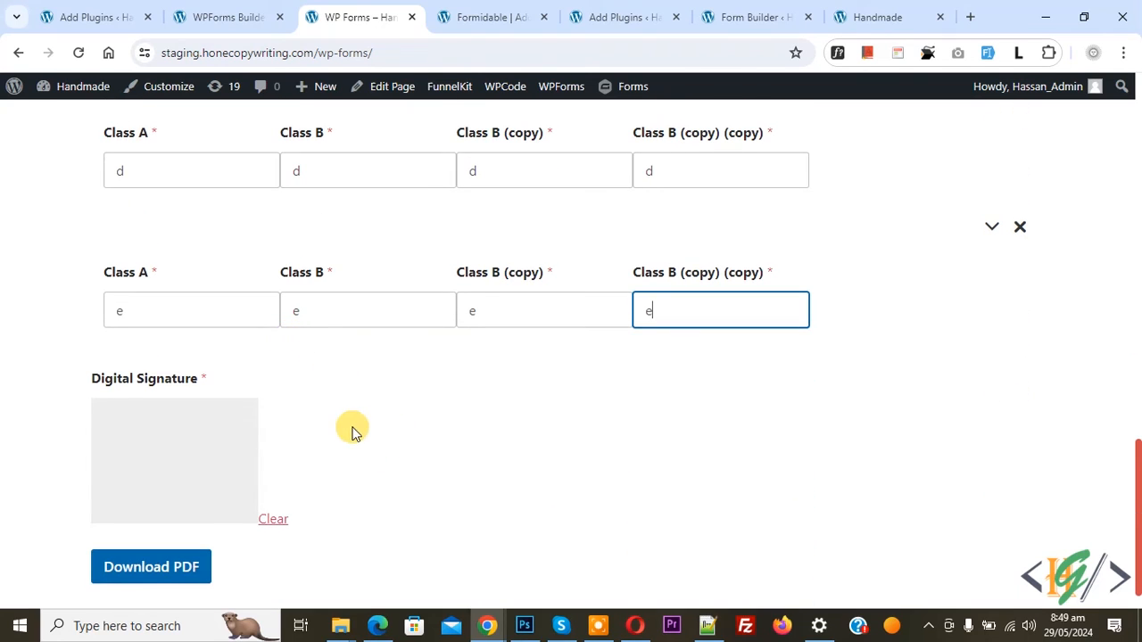
pyautogui.moveTo(122, 471); pyautogui.dragTo(138, 473)
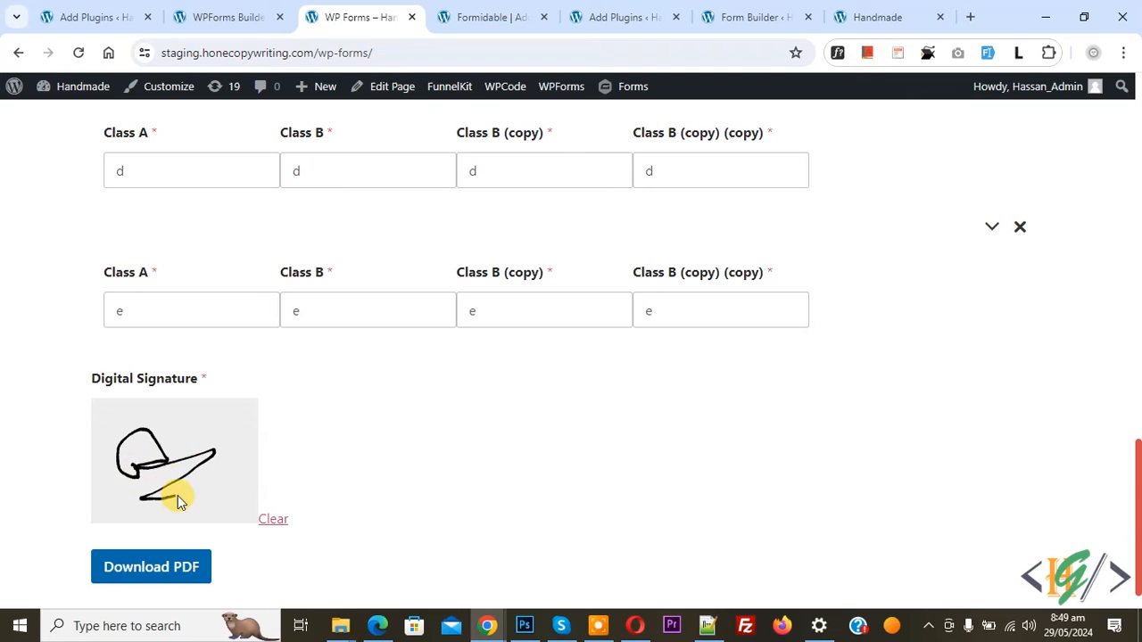
pyautogui.click(153, 565)
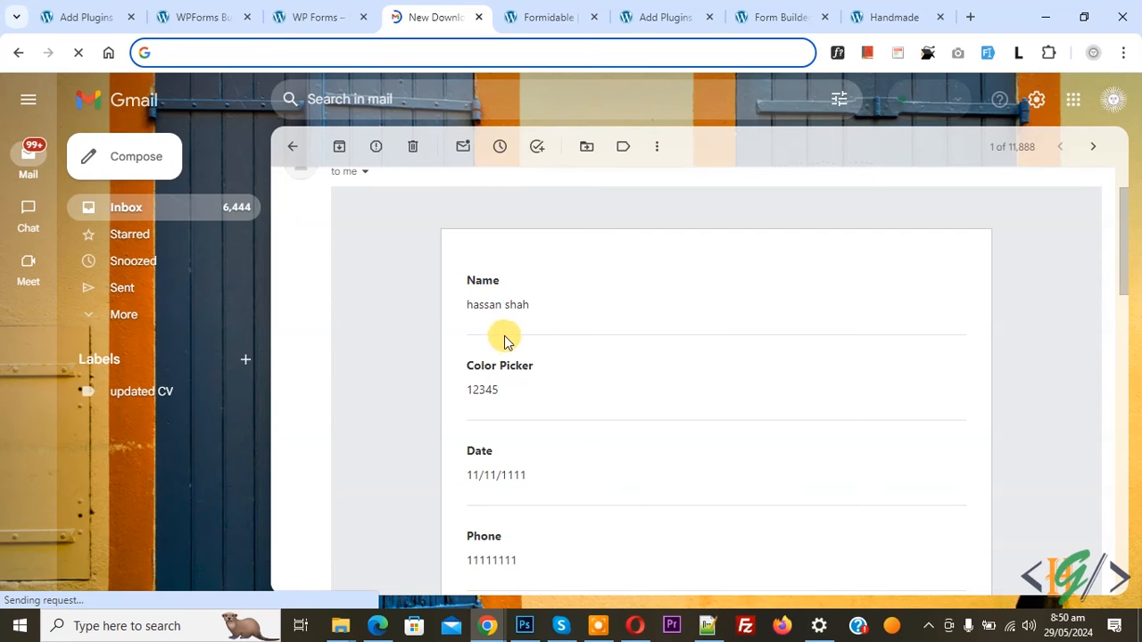
# Examine the submission notification e-mail in Gmail, including the repeater entries under #13 and the digital signature
pyautogui.scroll(-3, 527, 335)
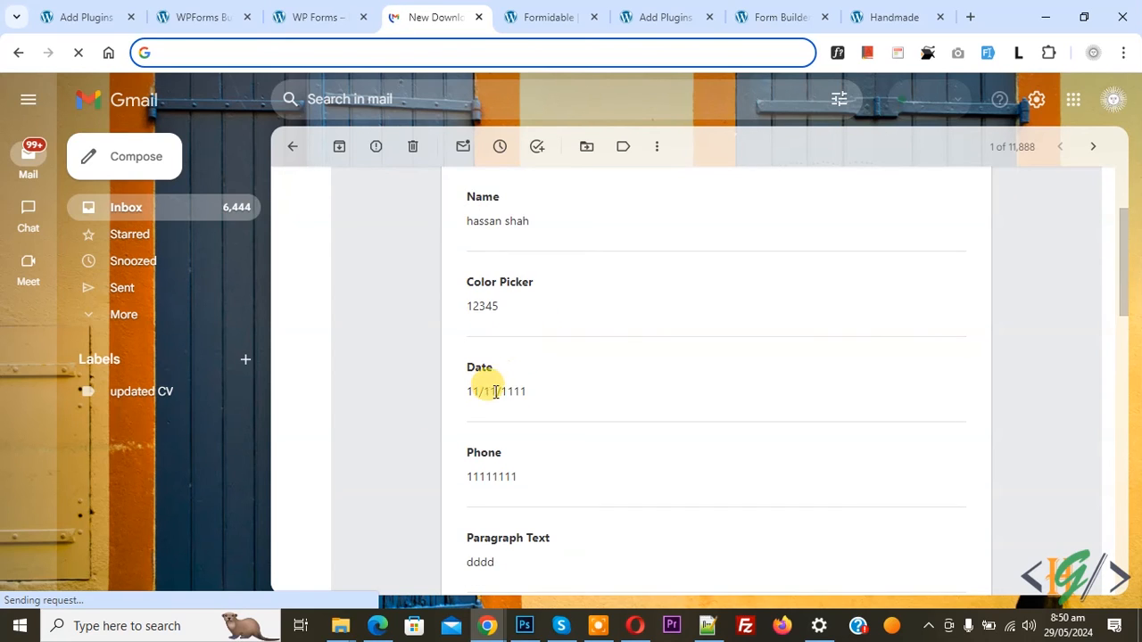
pyautogui.scroll(-2, 501, 390)
pyautogui.scroll(-3, 518, 408)
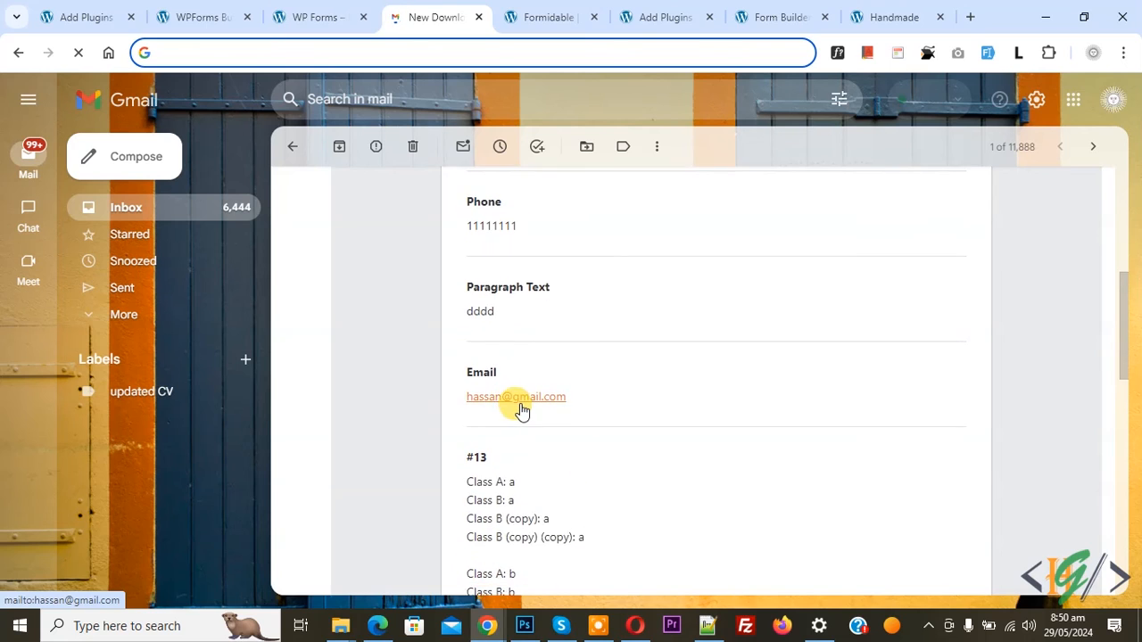
pyautogui.scroll(-3, 482, 401)
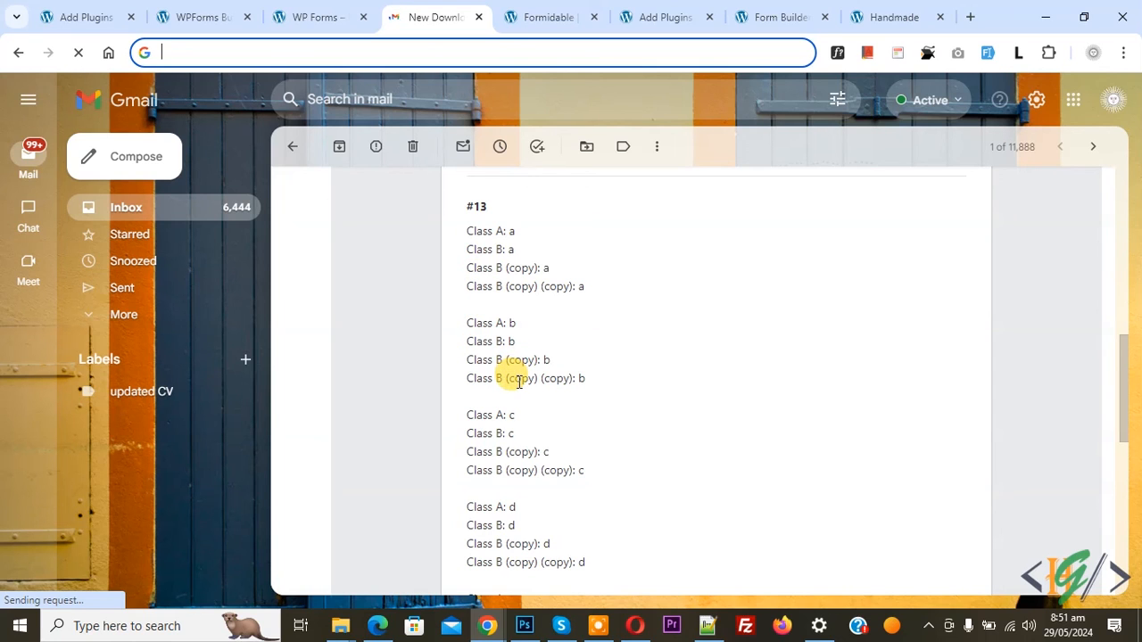
pyautogui.scroll(-1, 518, 382)
pyautogui.scroll(-3, 518, 382)
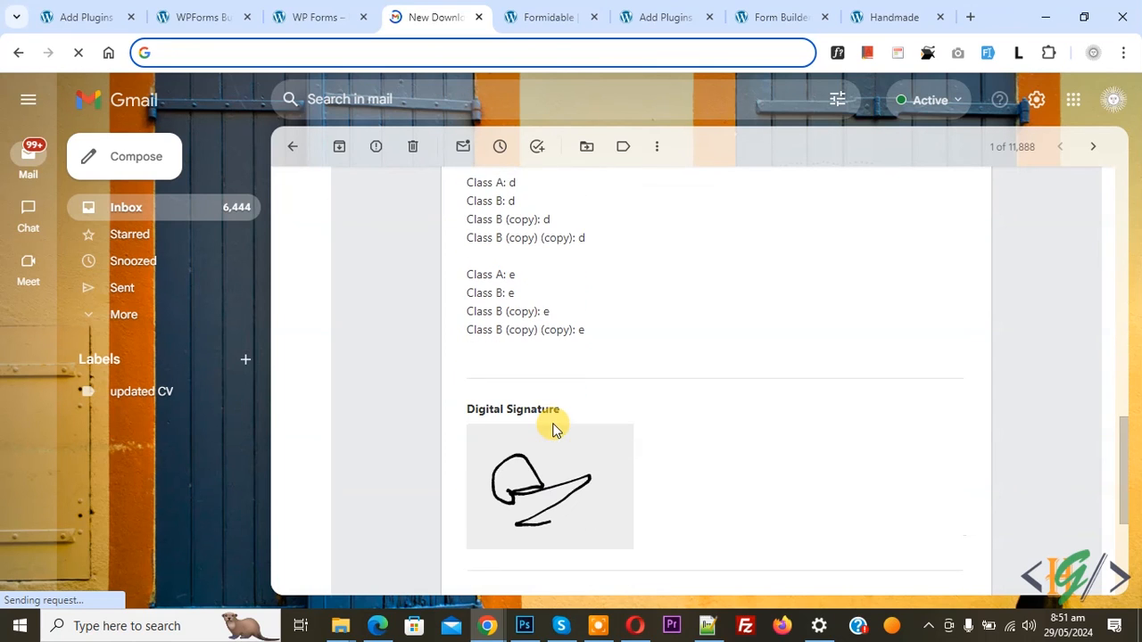
pyautogui.scroll(5, 594, 457)
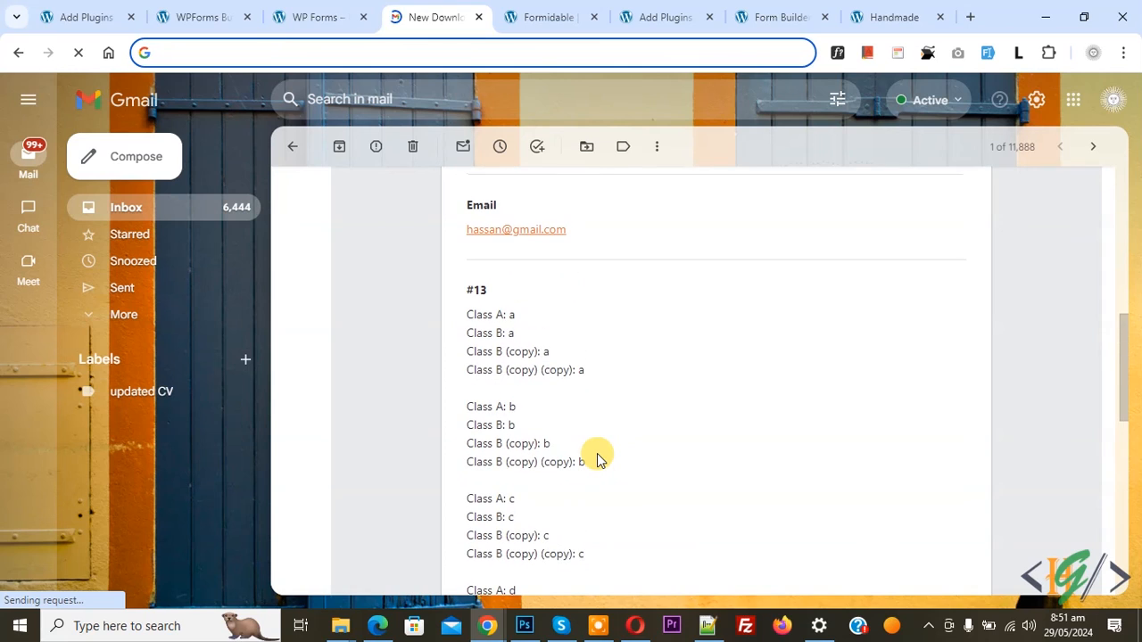
pyautogui.doubleClick(485, 292)
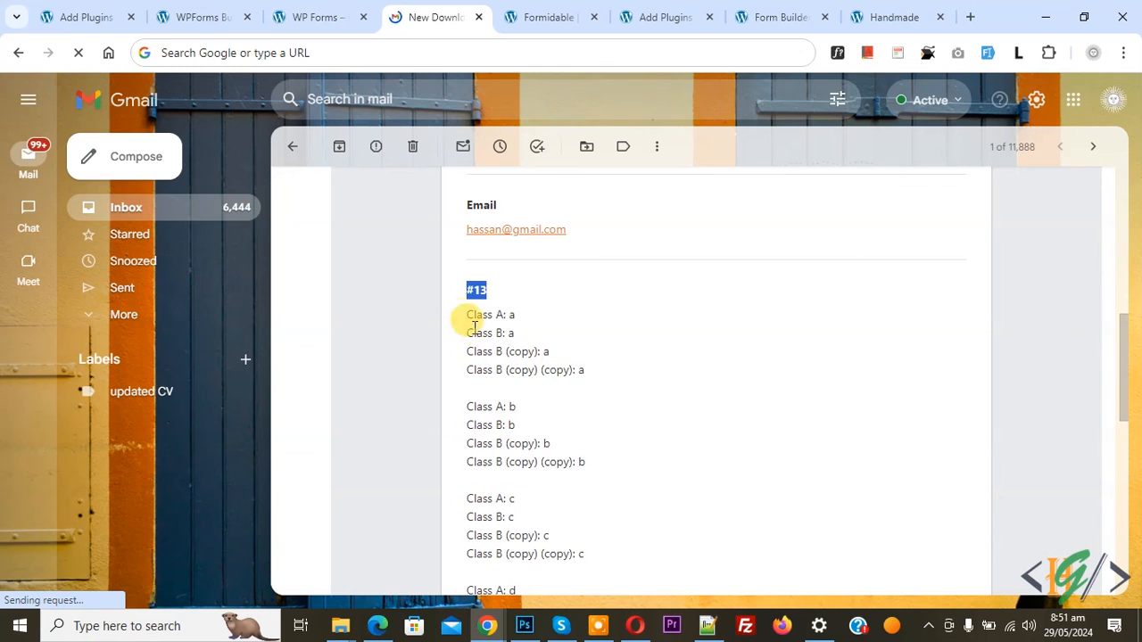
# Review the Begin Repeater's field options in the form builder and check the submitted WP Forms page
pyautogui.click(189, 17)
pyautogui.scroll(-1, 599, 434)
pyautogui.scroll(3, 596, 422)
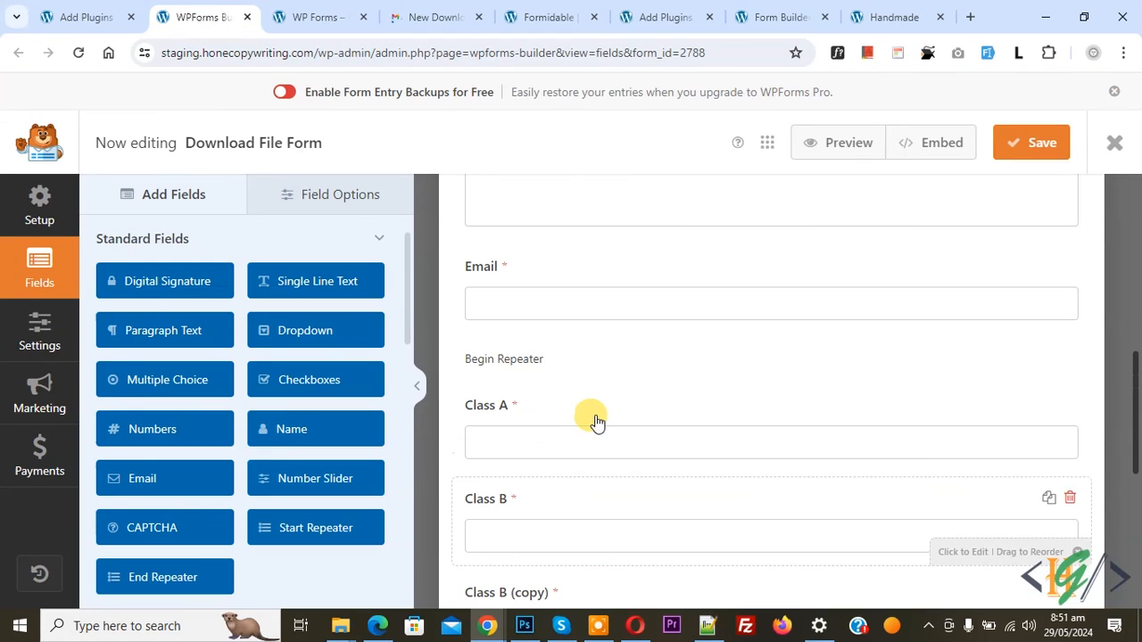
pyautogui.click(555, 374)
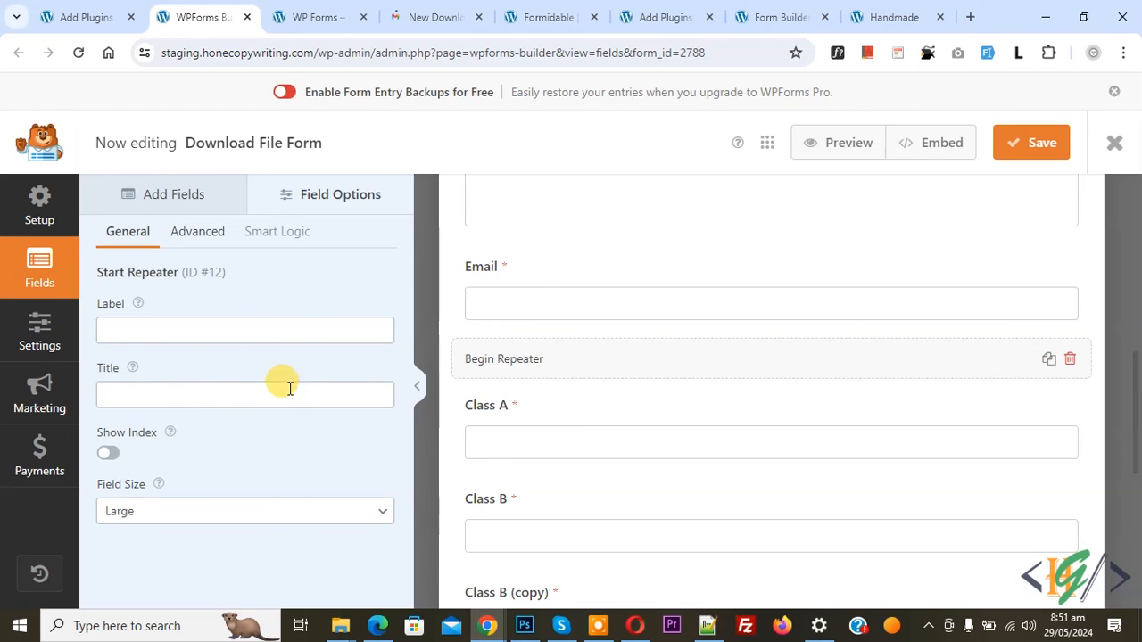
pyautogui.click(325, 17)
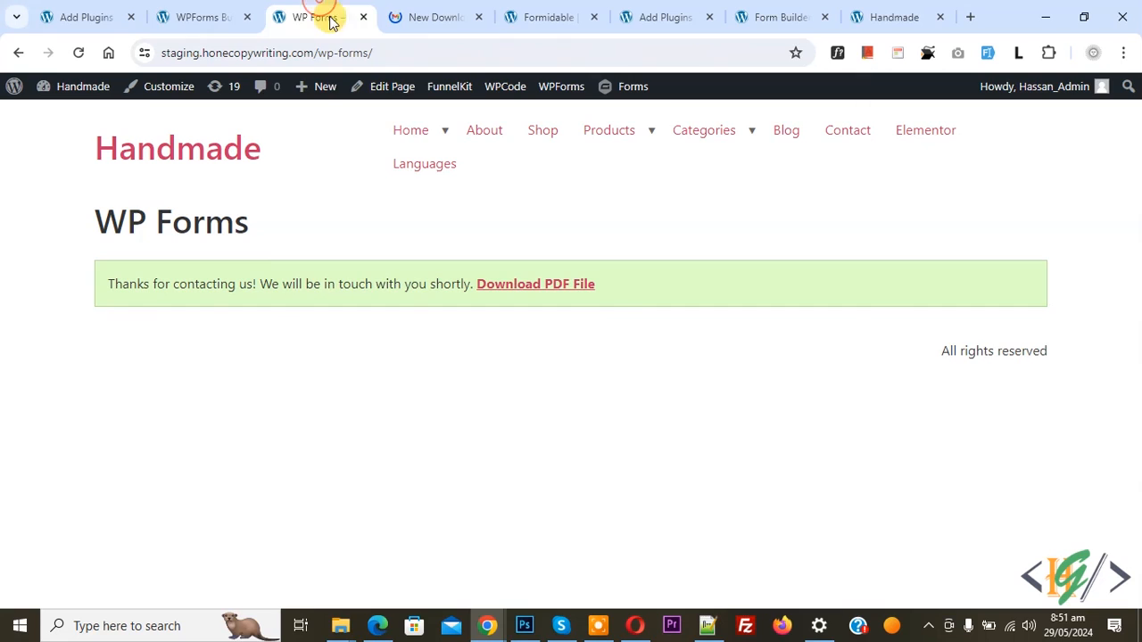
pyautogui.click(181, 16)
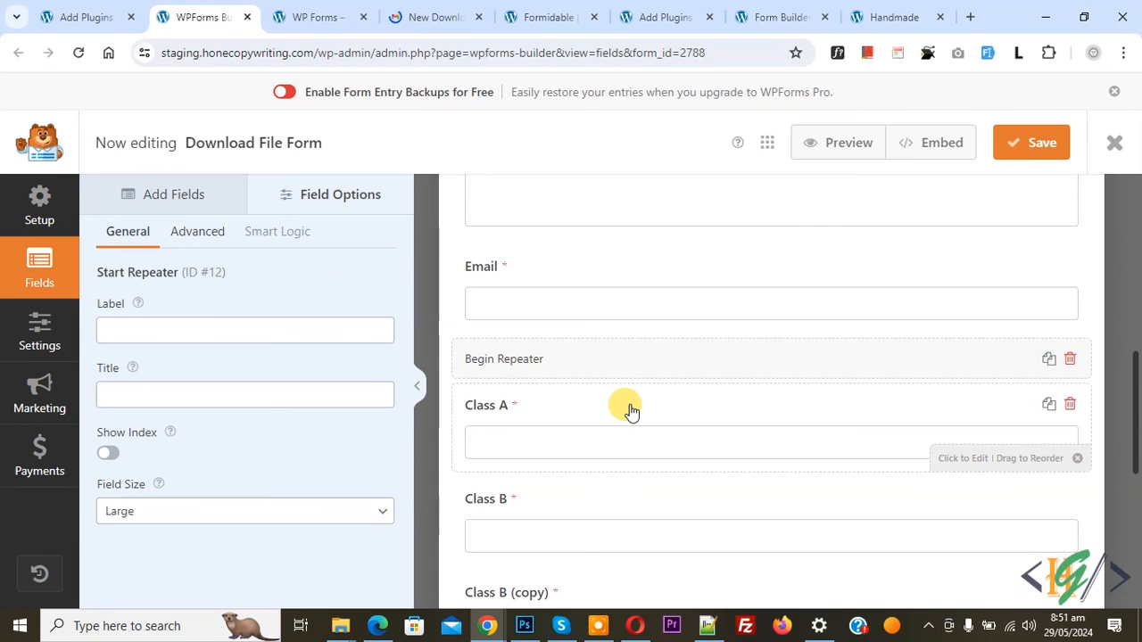